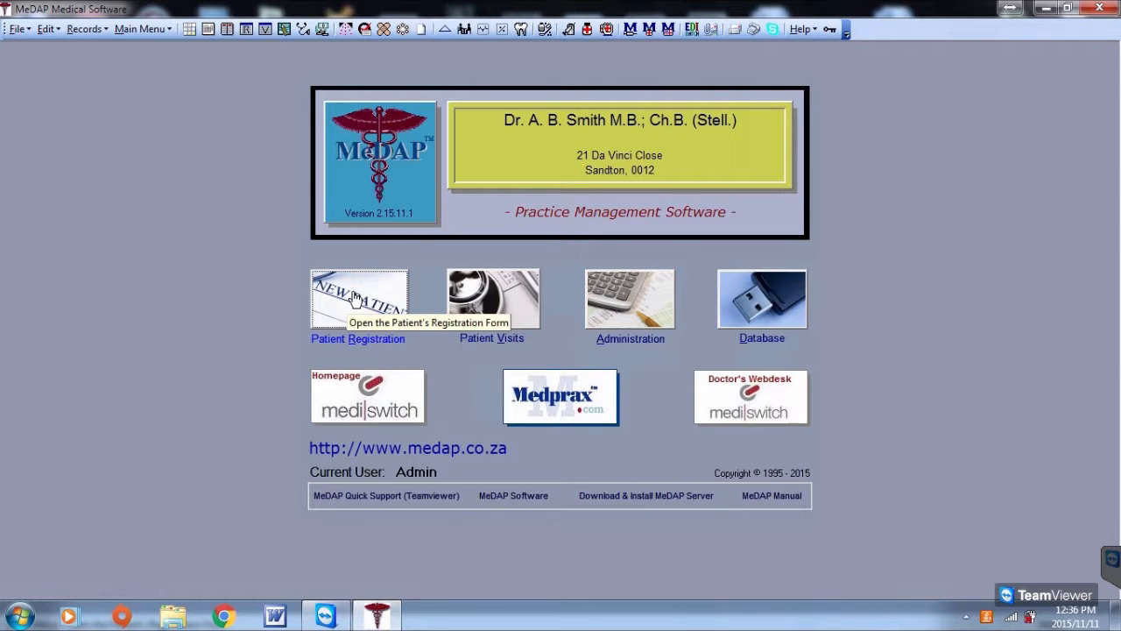
Open the patient registration form and select the patient's account
left_click(355, 298)
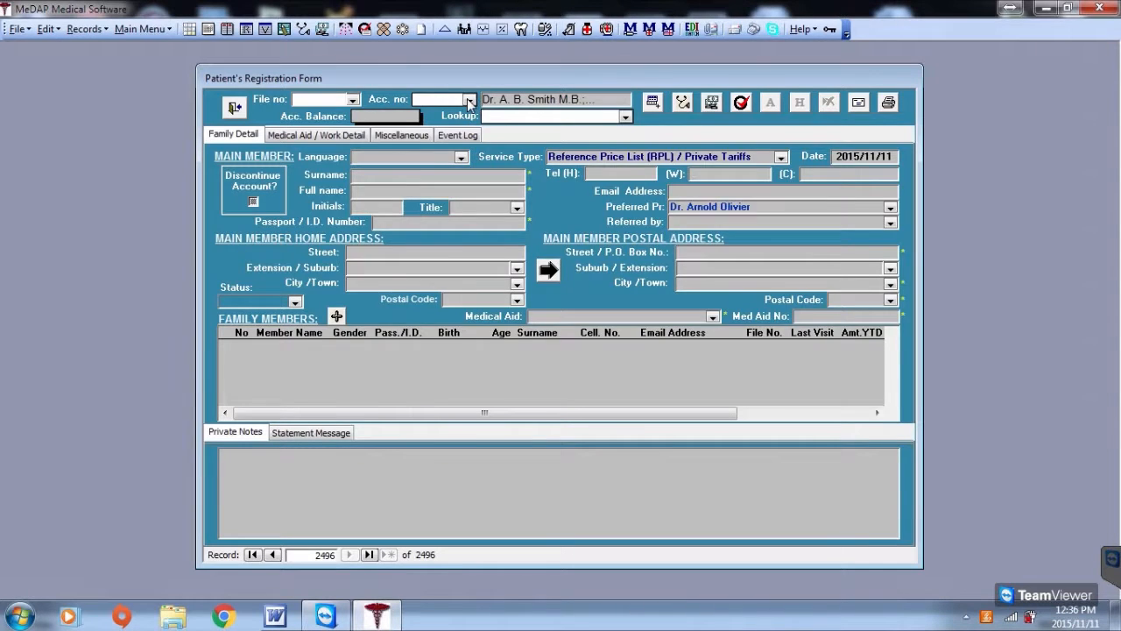
left_click(470, 101)
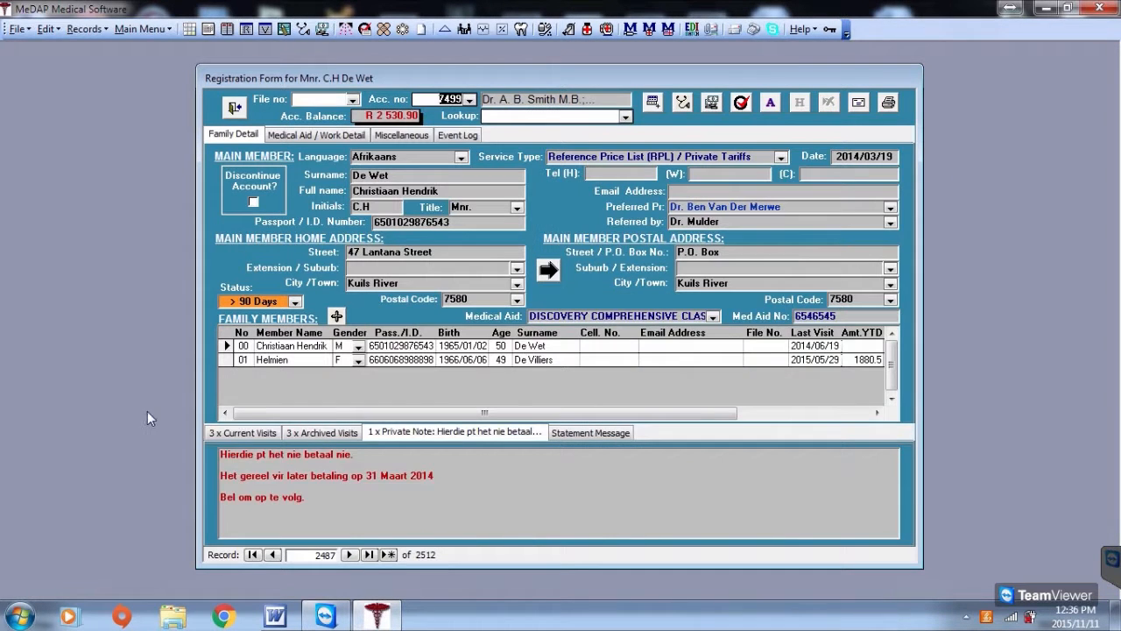
left_click(255, 435)
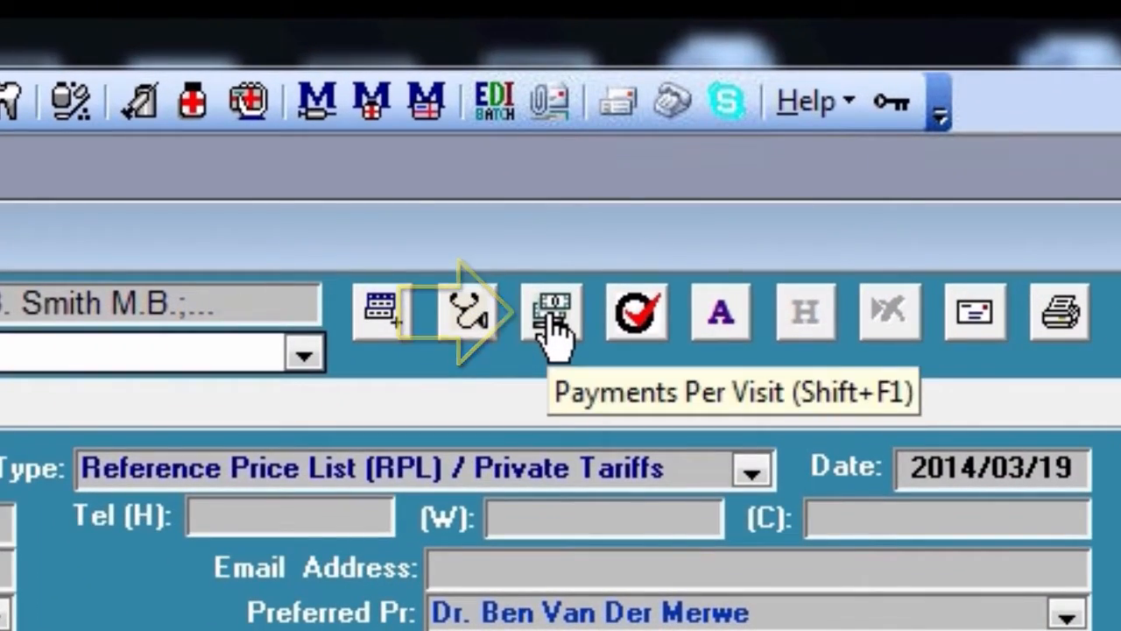
Open payments per visit and mark the Diabetes Mellitus visit fully paid, with payment date 2015/09/16
left_click(547, 322)
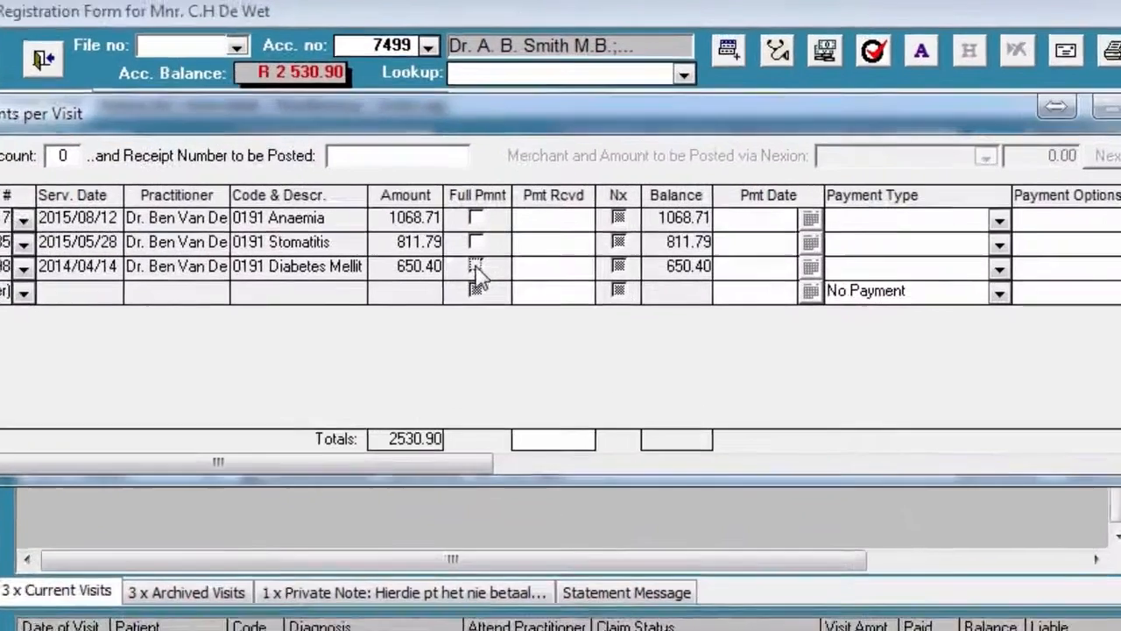
left_click(499, 233)
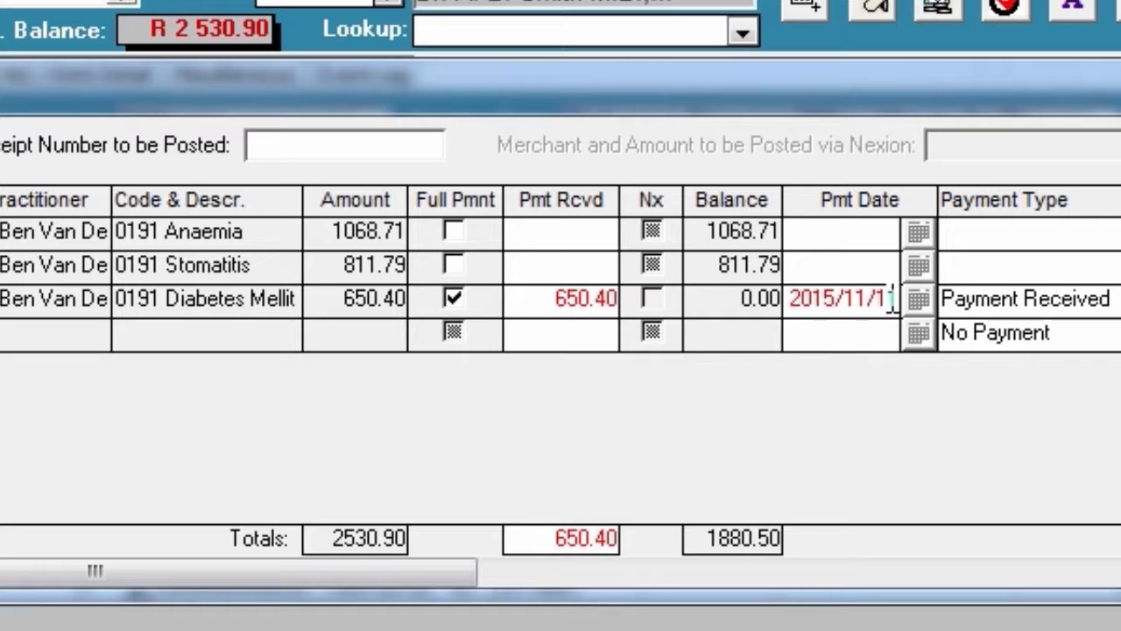
left_click(917, 301)
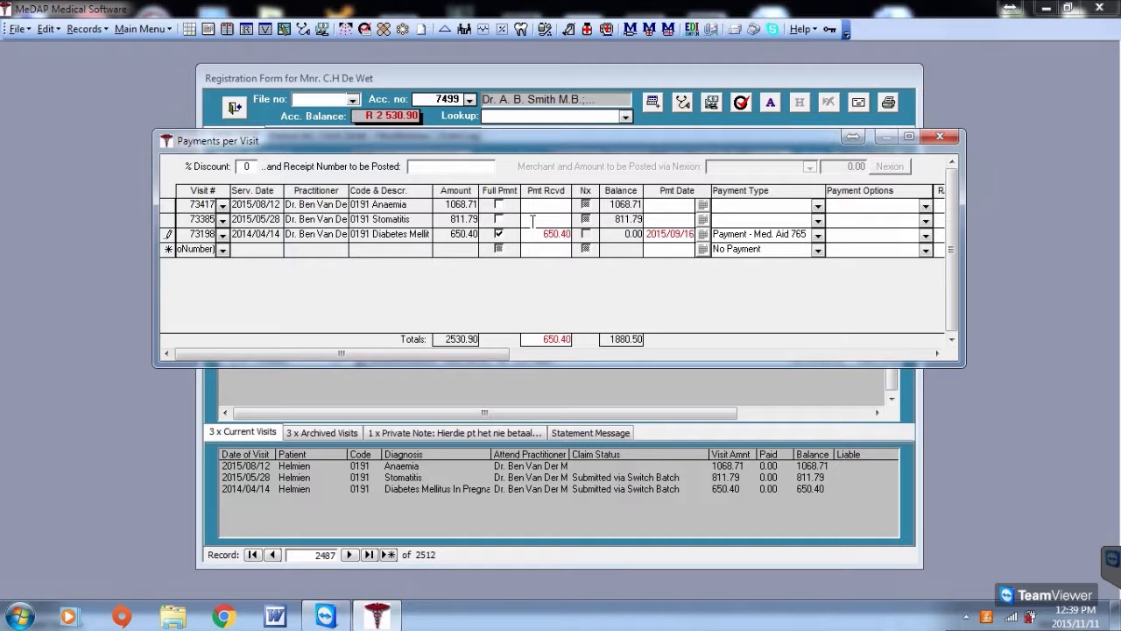
Enter 800 as the payment received for the Stomatitis visit
left_click(543, 218)
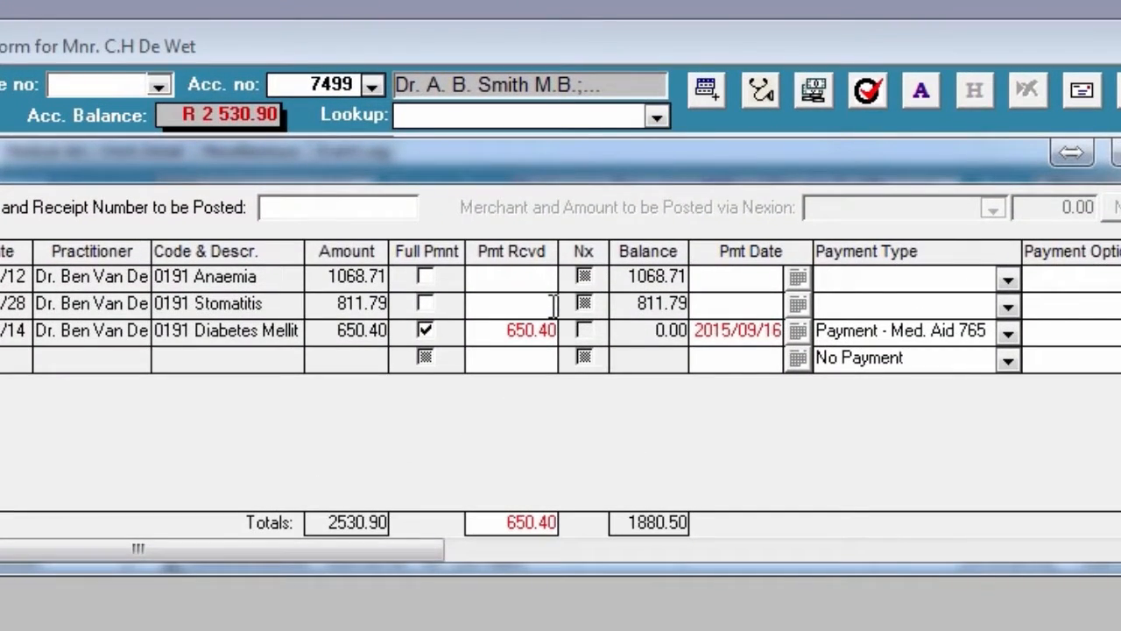
type("800")
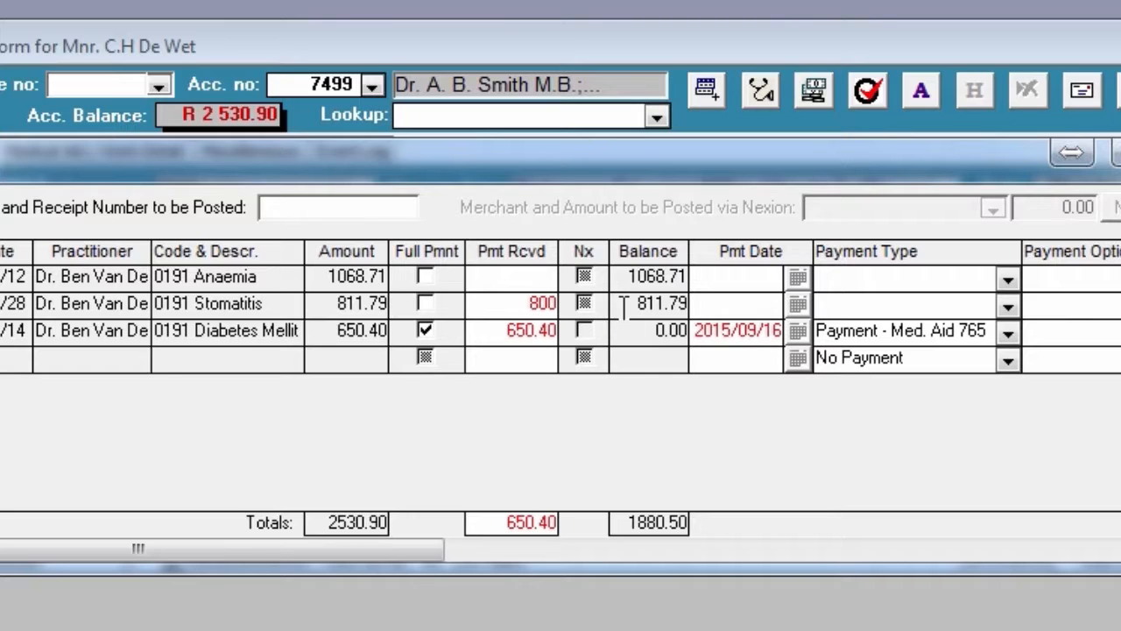
left_click(713, 303)
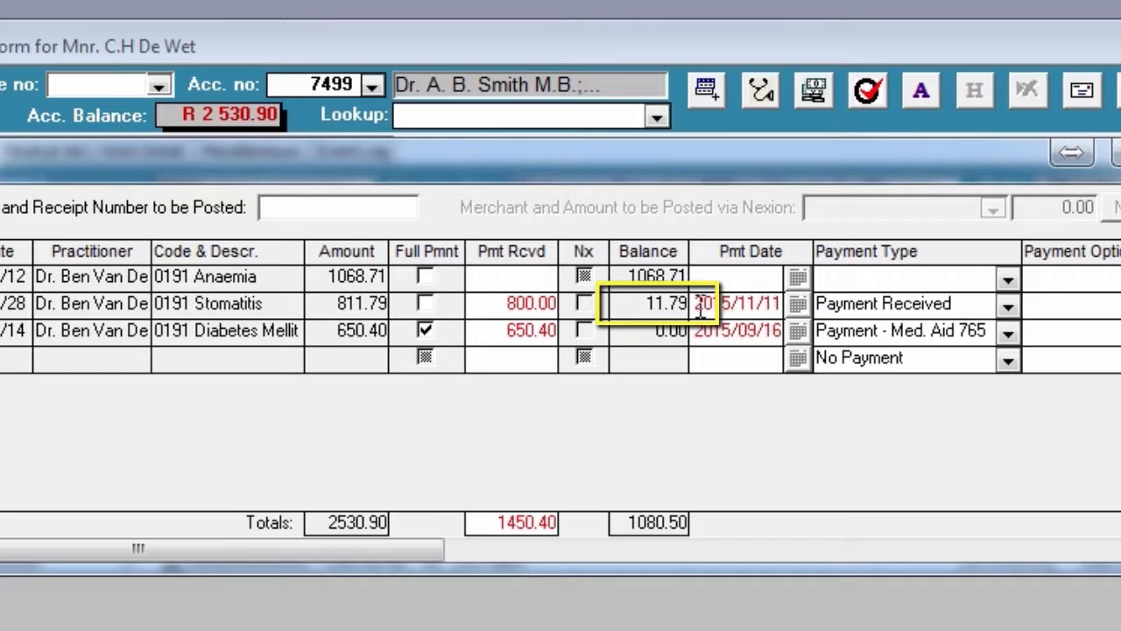
Set the Stomatitis visit's payment date to 2015/09/16 using the calendar
left_click(797, 305)
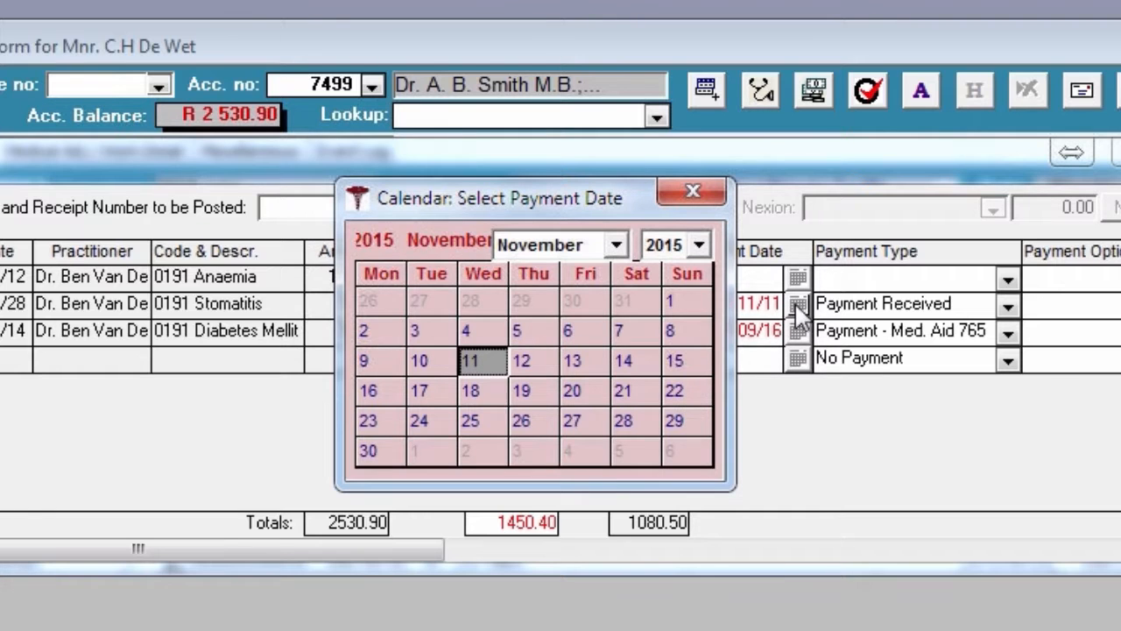
left_click(616, 246)
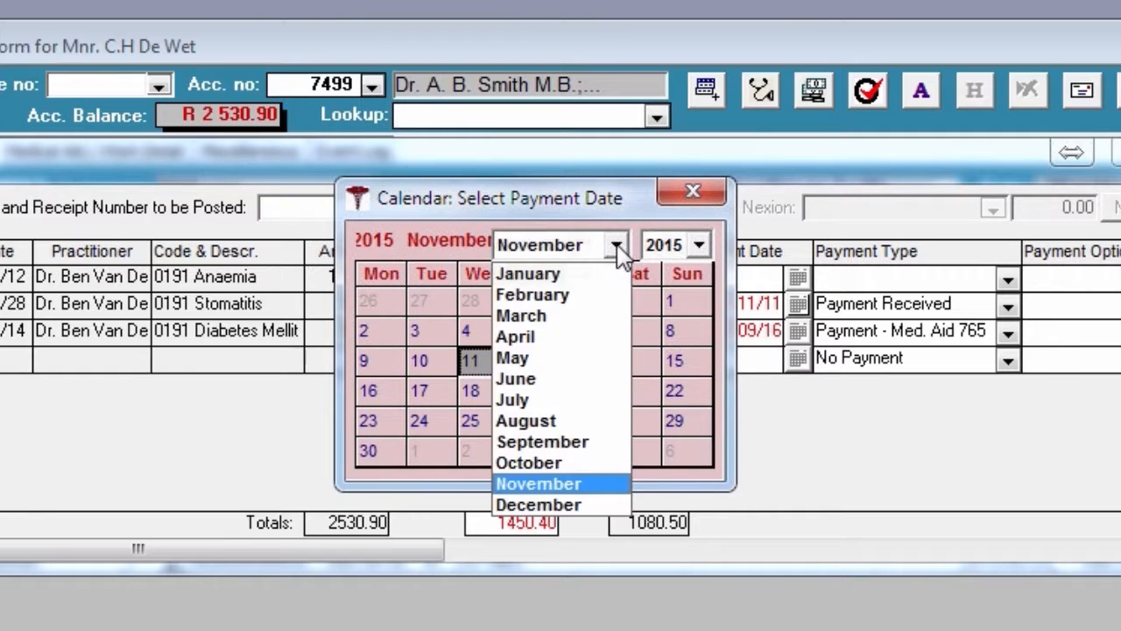
left_click(533, 442)
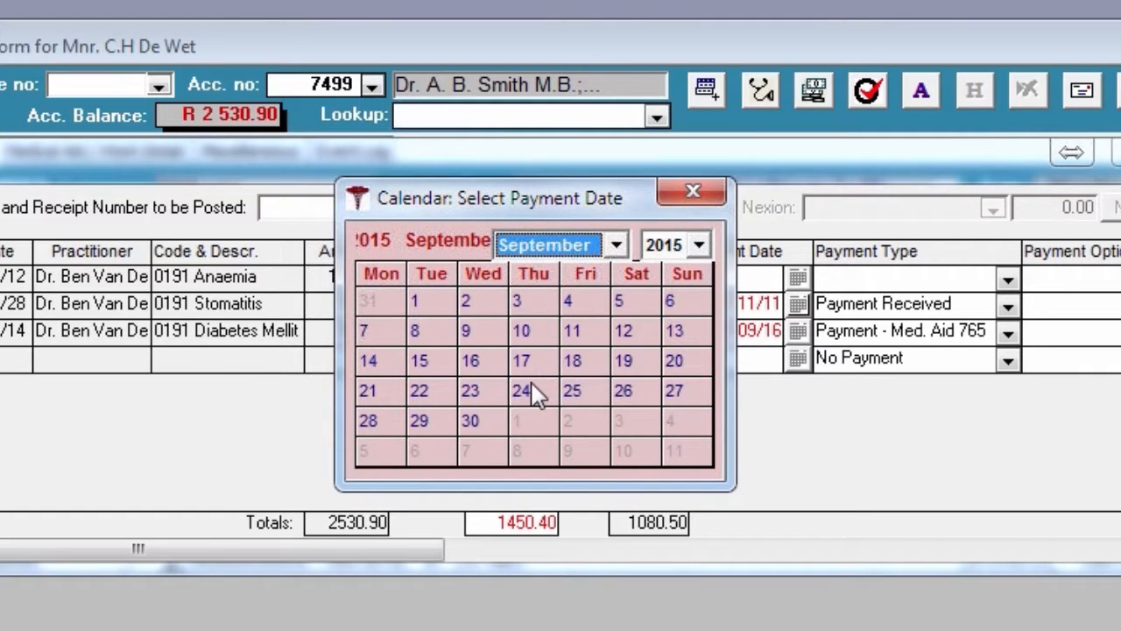
left_click(491, 369)
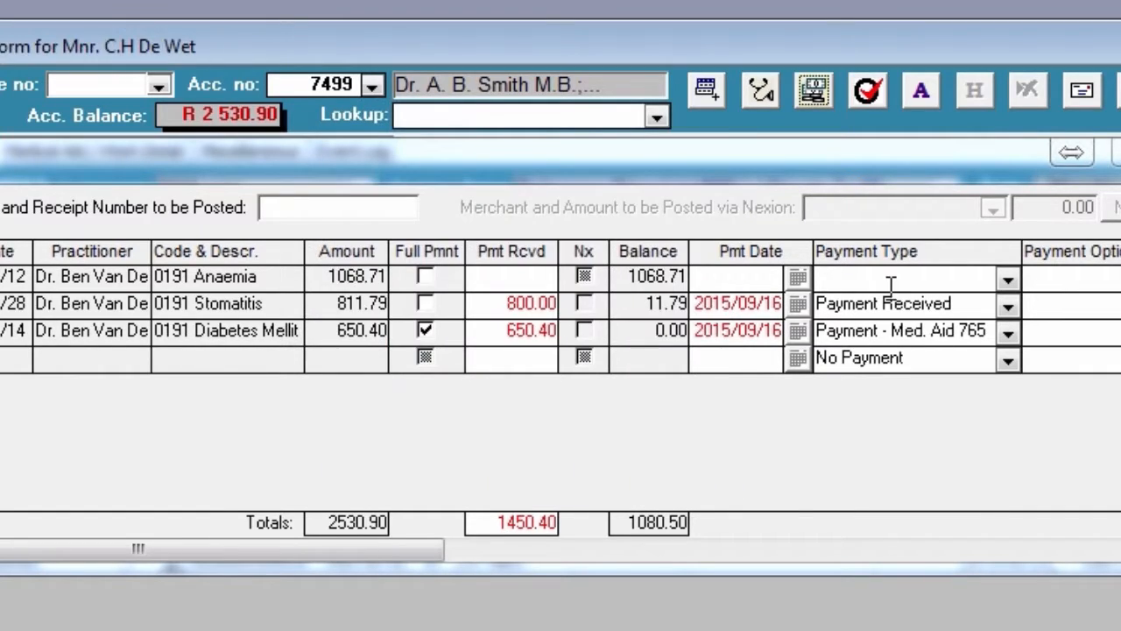
Set the Stomatitis payment type to Payment - Med. Aid and its payment option to Patient Liable
left_click(1012, 307)
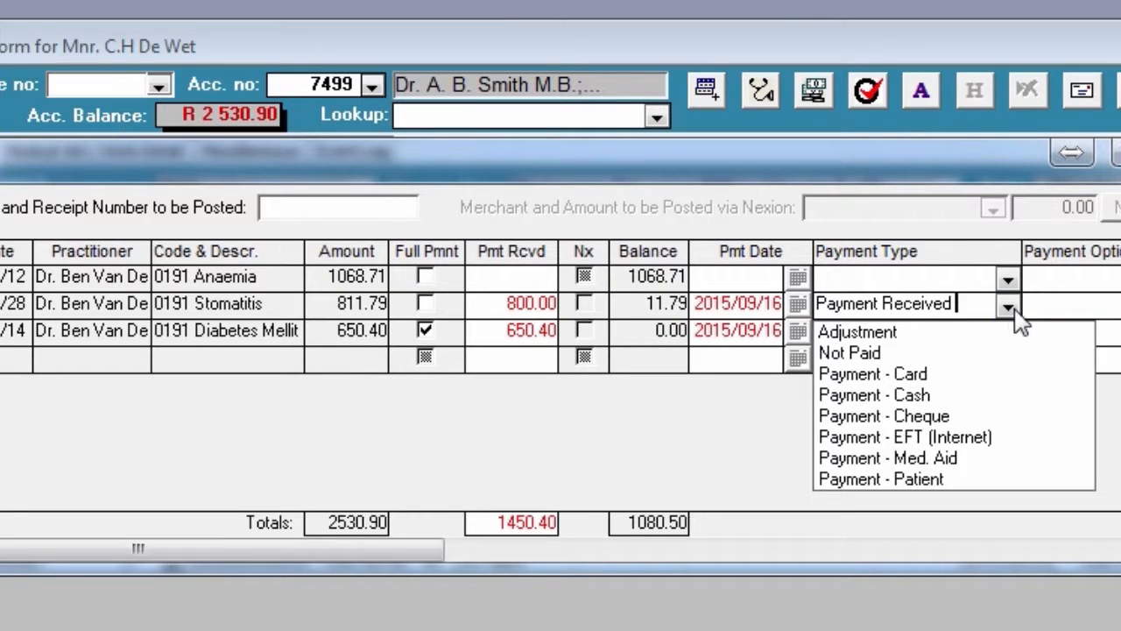
left_click(942, 458)
left_click(966, 306)
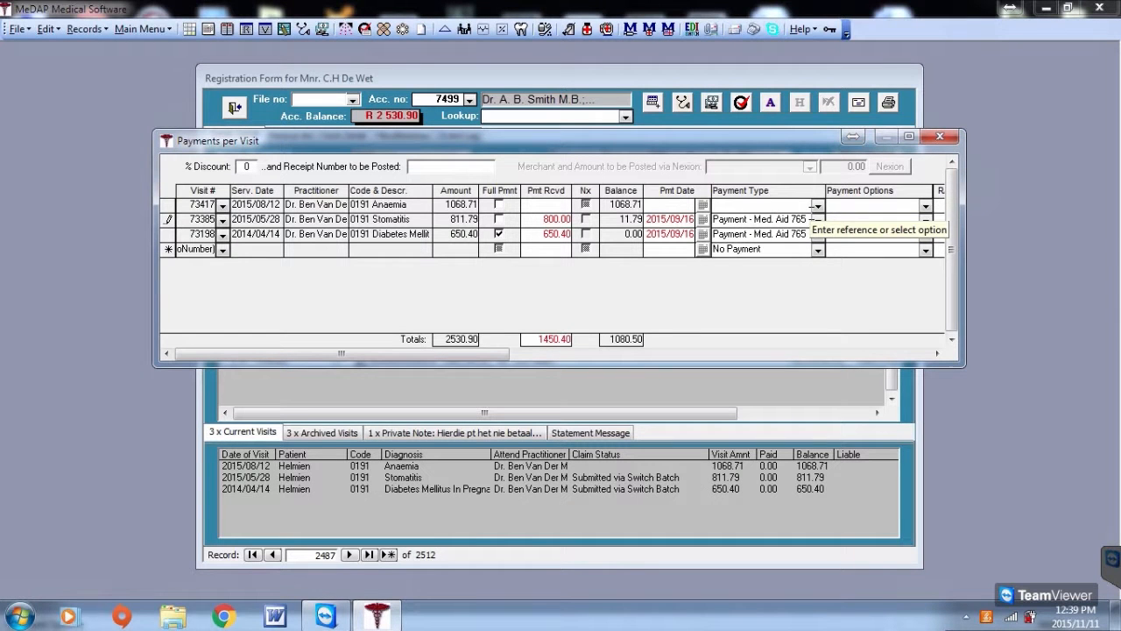
key("Tab")
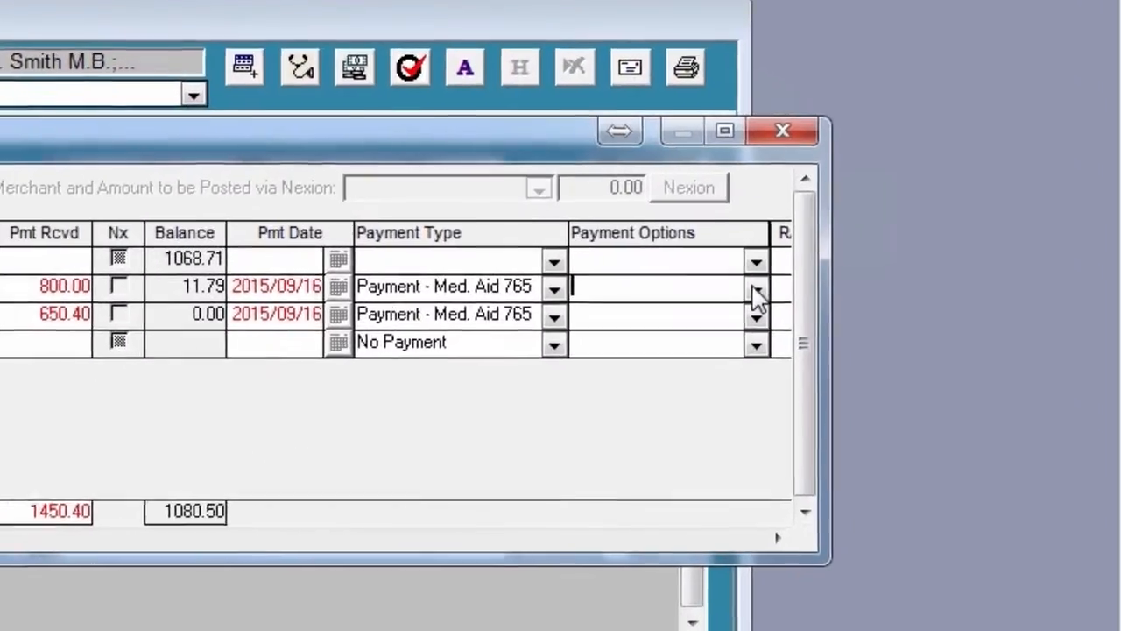
left_click(803, 271)
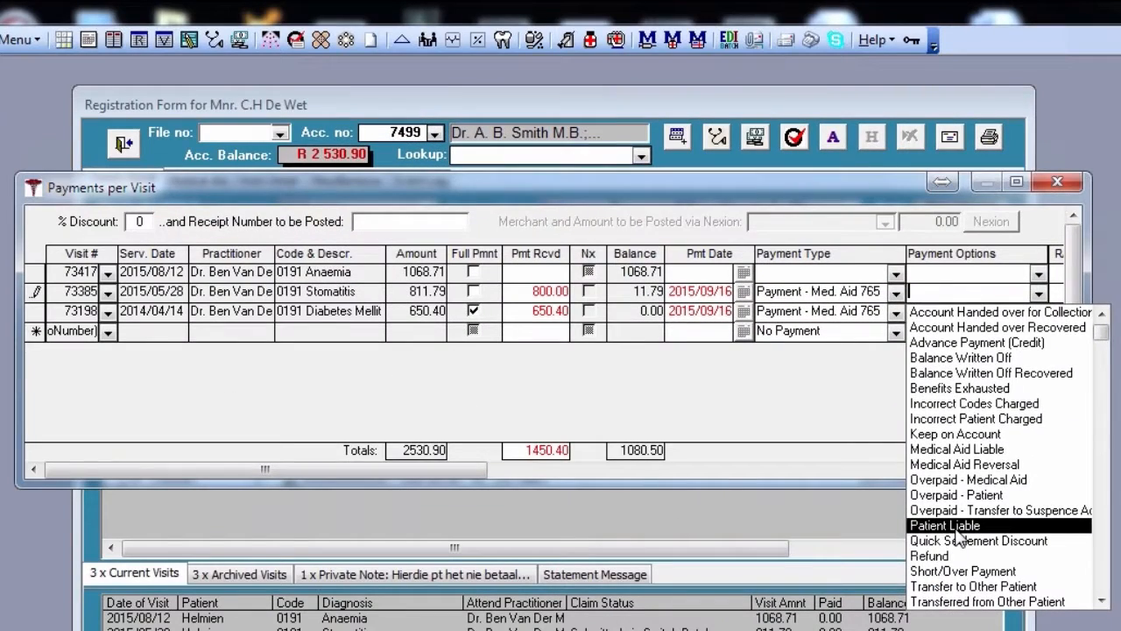
left_click(558, 478)
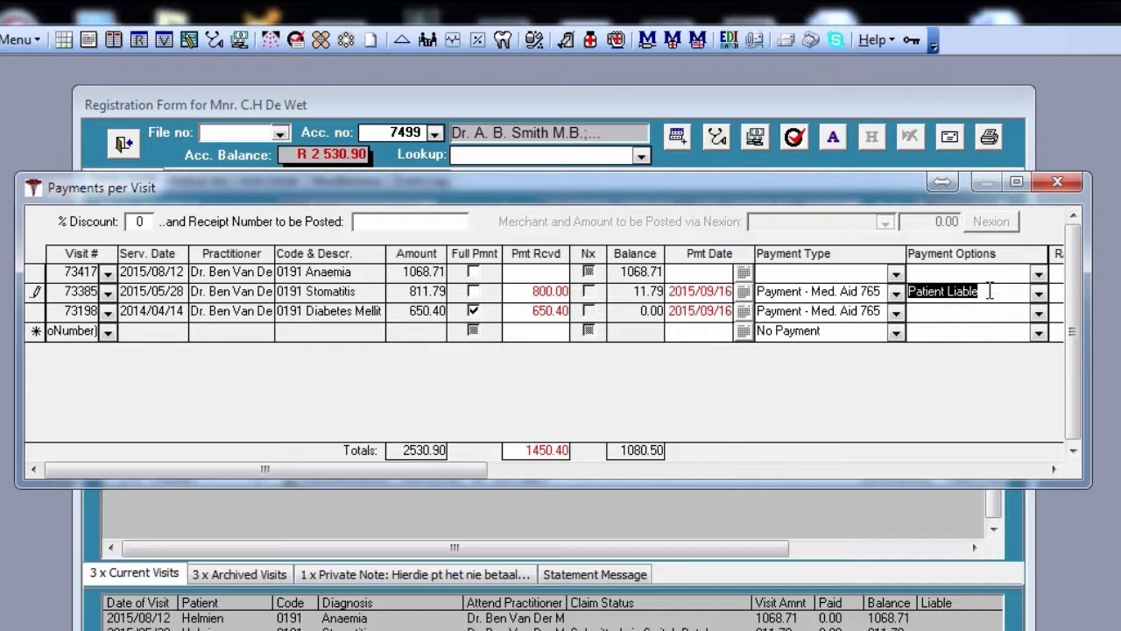
Post the entered payments and close the payments per visit window
key("ctrl+p")
left_click(570, 196)
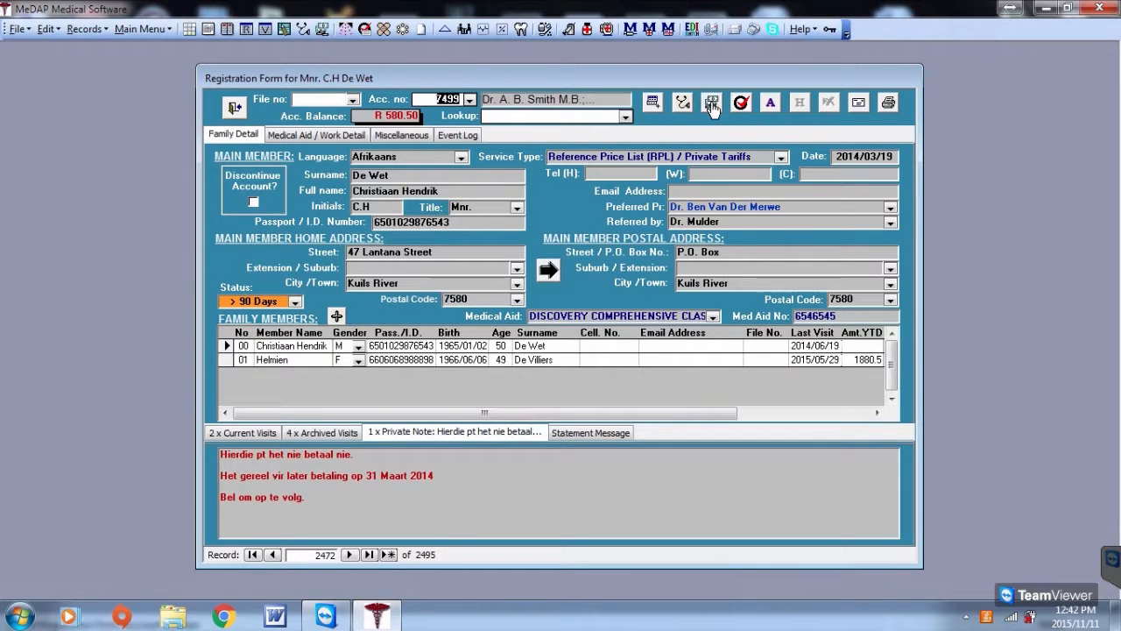
Reopen payments per visit and add a second payment line for the Anaemia visit
left_click(711, 102)
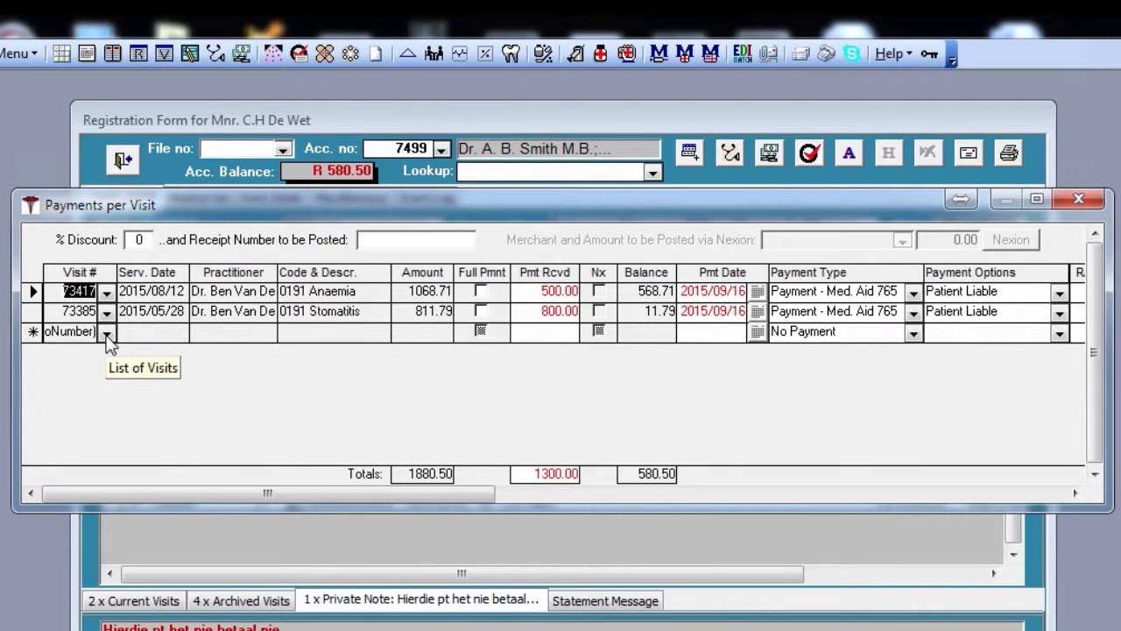
left_click(106, 334)
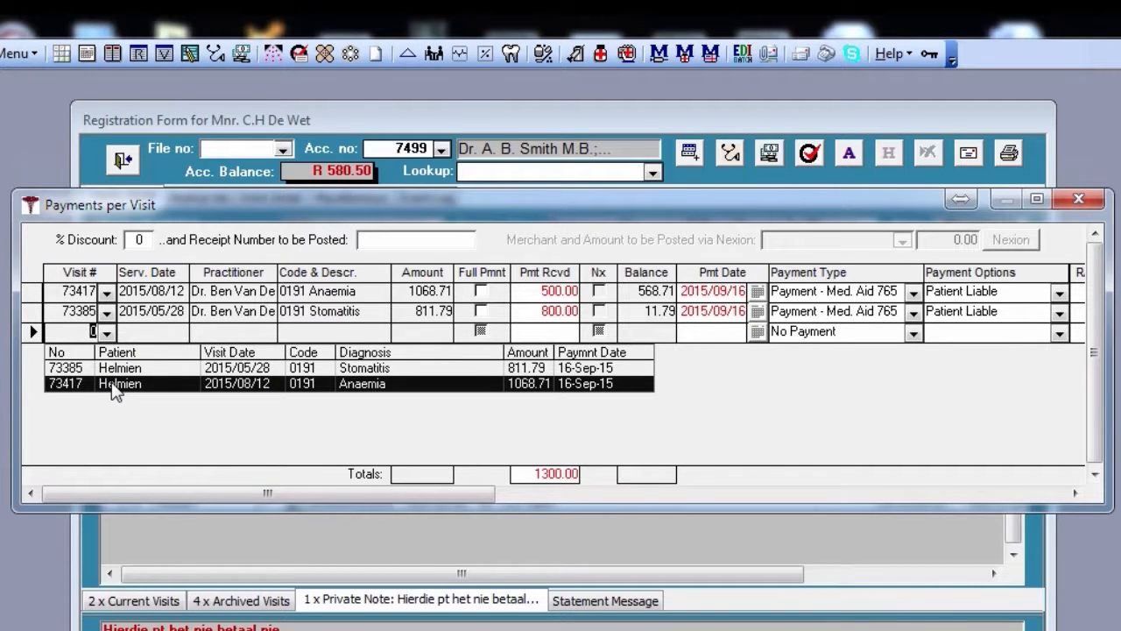
left_click_drag(60, 289, 96, 289)
key("ctrl+c")
key("Down")
key("Down")
key("ctrl+v")
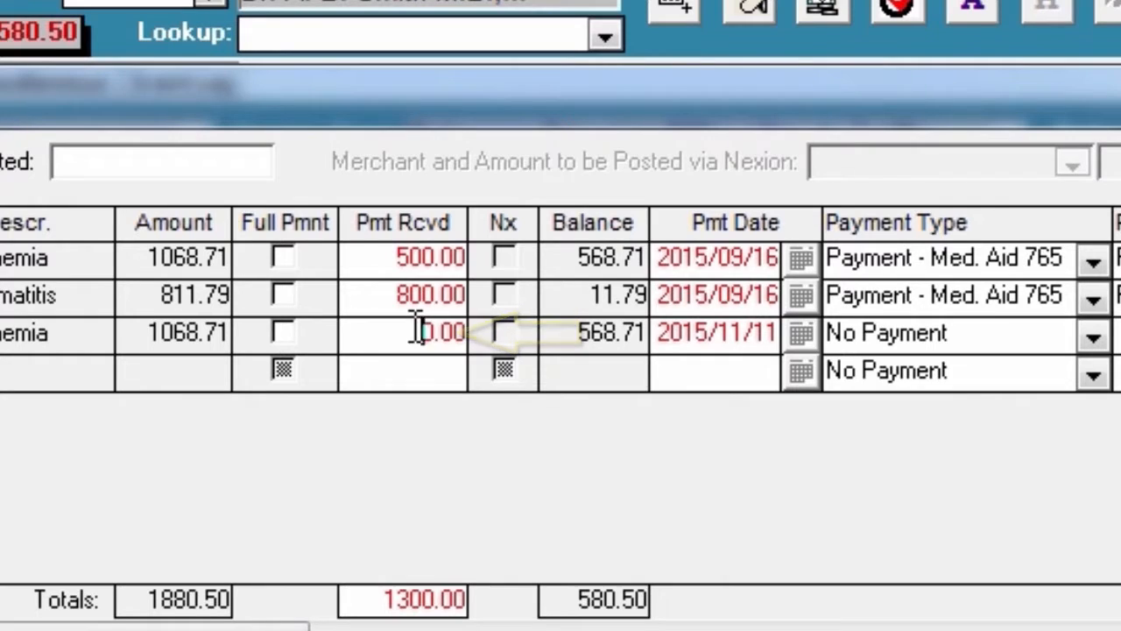
Enter 500 as the payment received on the new Anaemia line
left_click(419, 331)
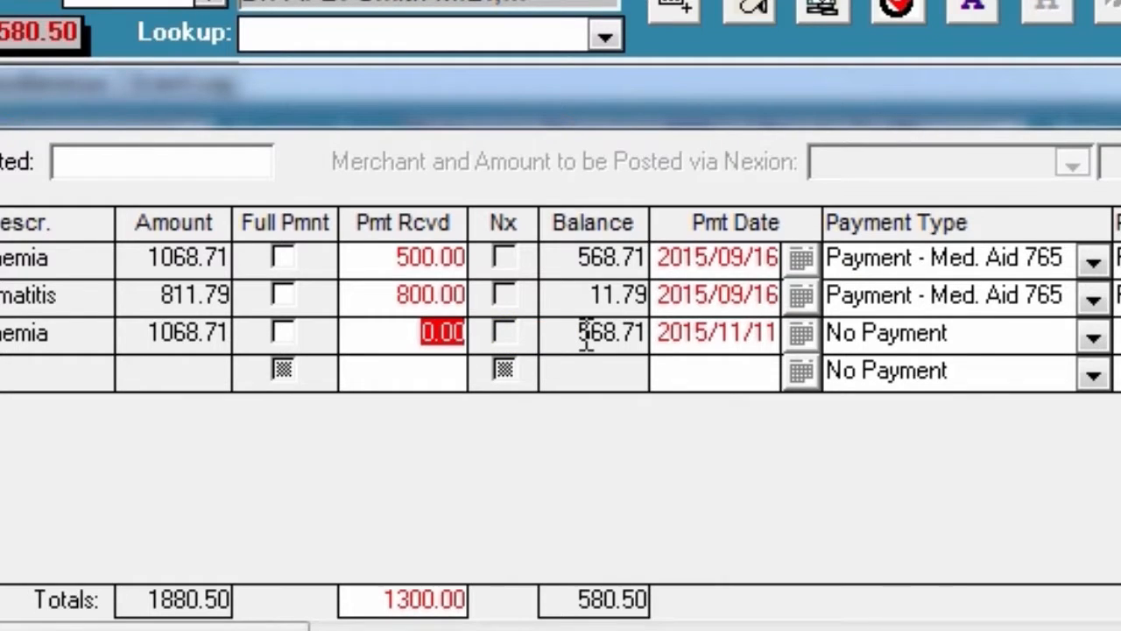
type("500")
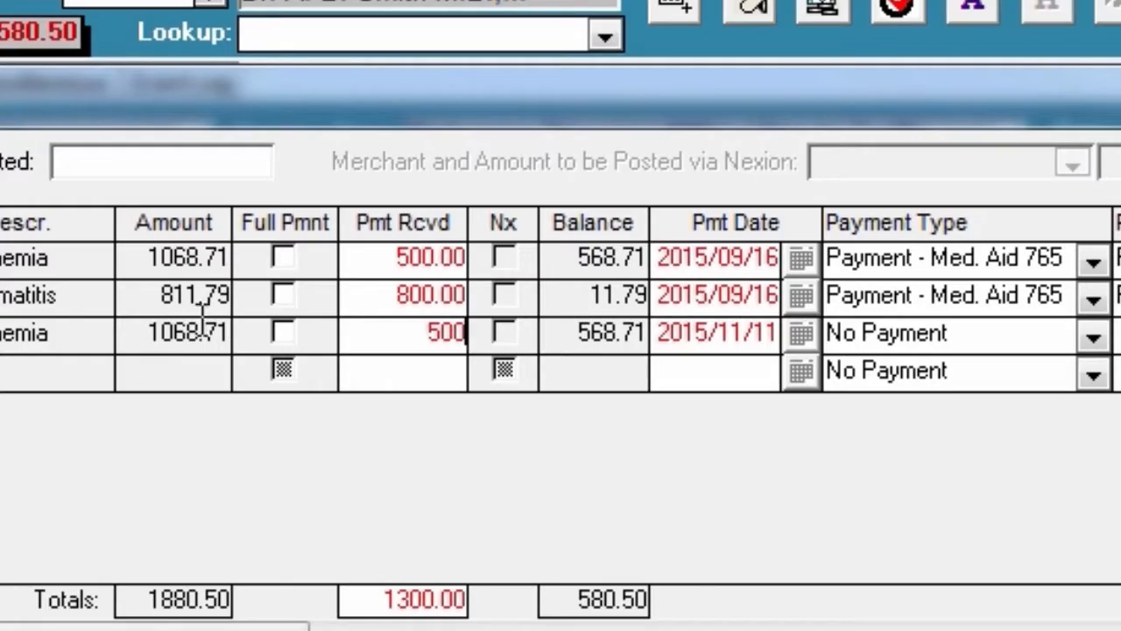
left_click(745, 351)
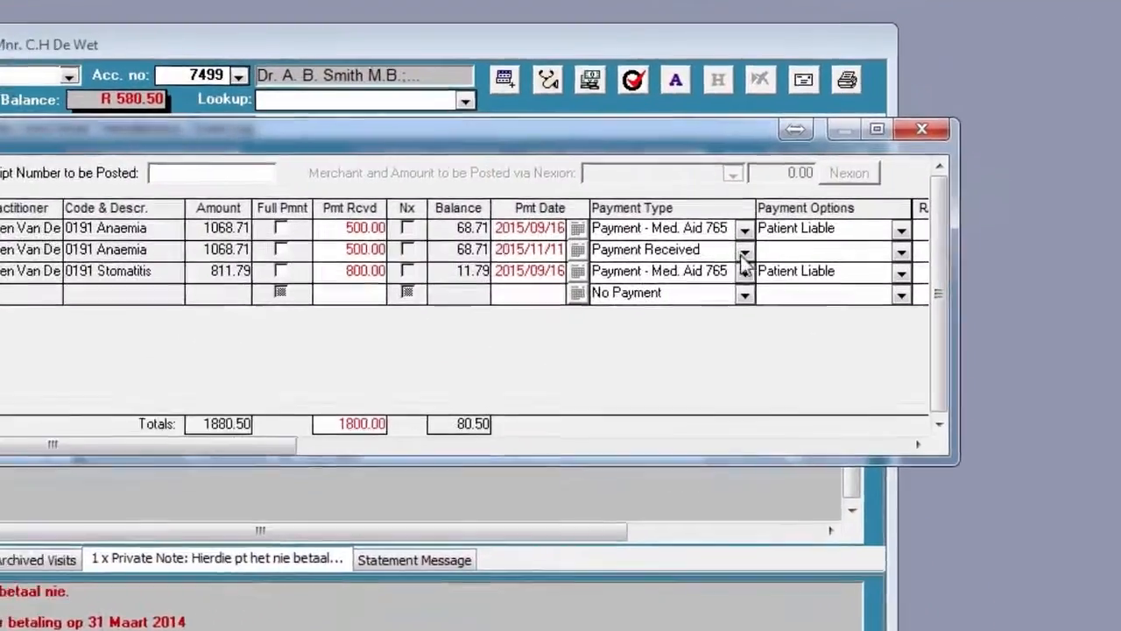
Set the new Anaemia line's payment type to Payment - Patient and its option to Patient Liable
left_click(1094, 299)
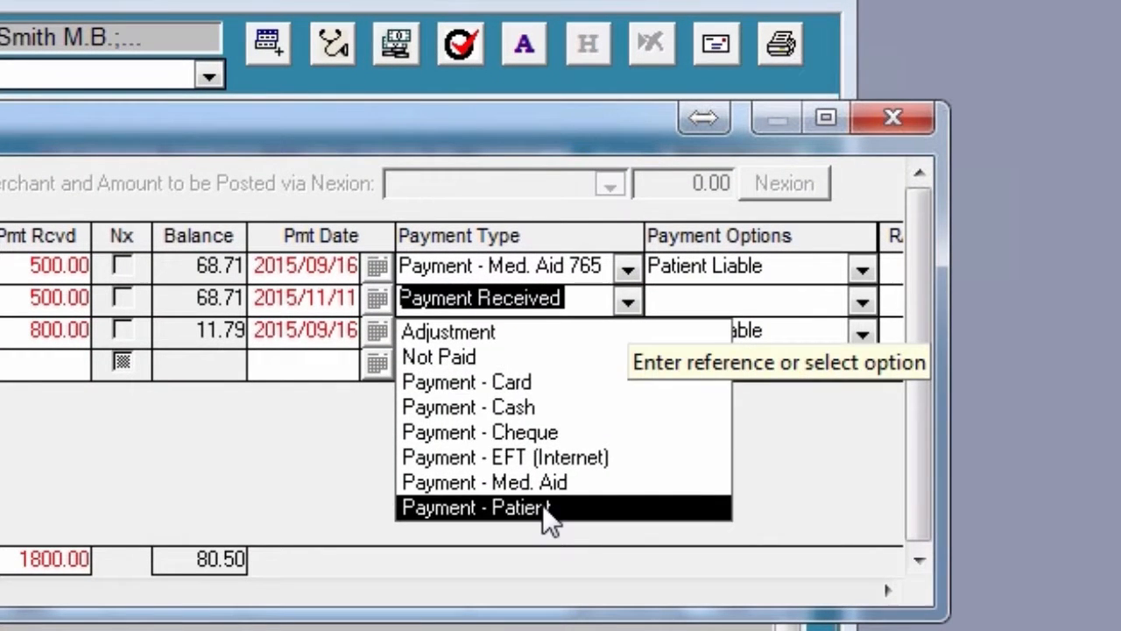
left_click(543, 508)
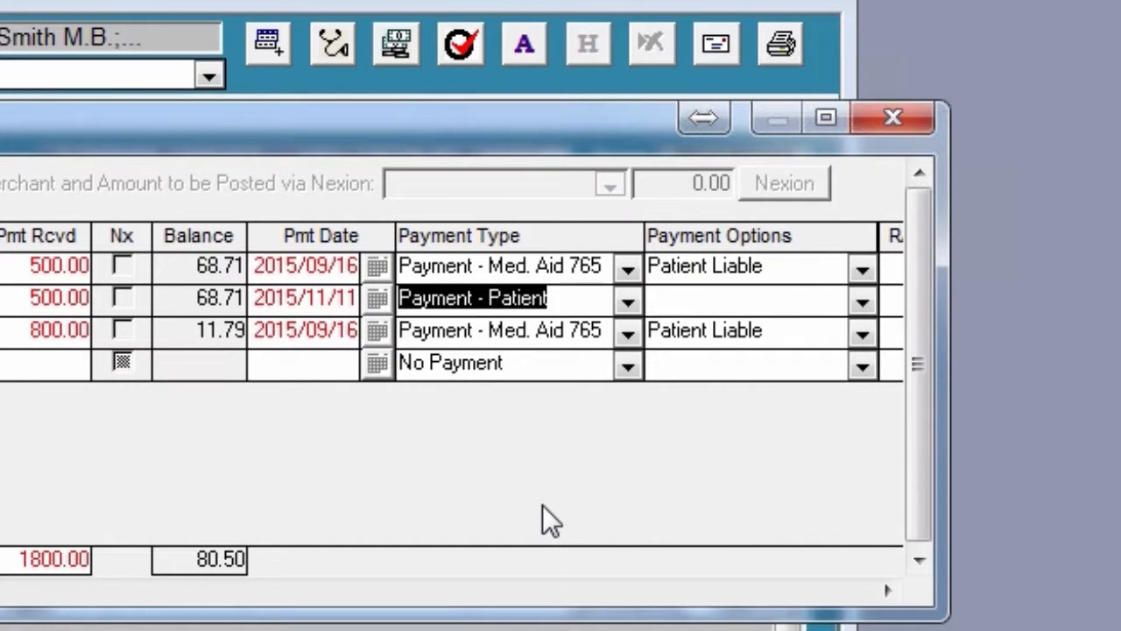
left_click(747, 296)
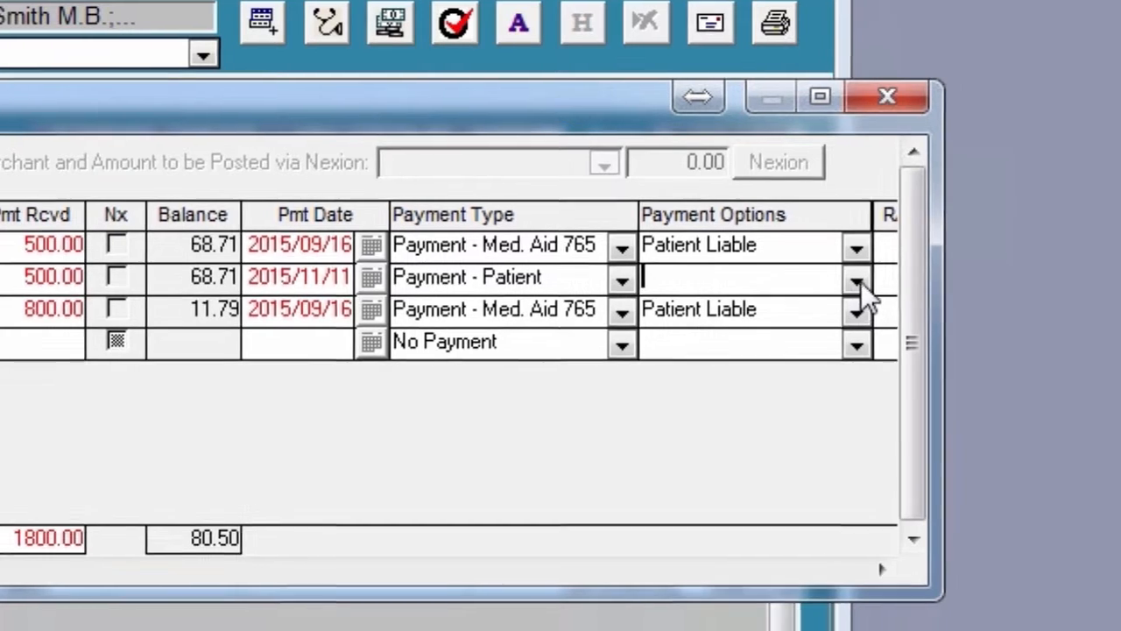
left_click(863, 300)
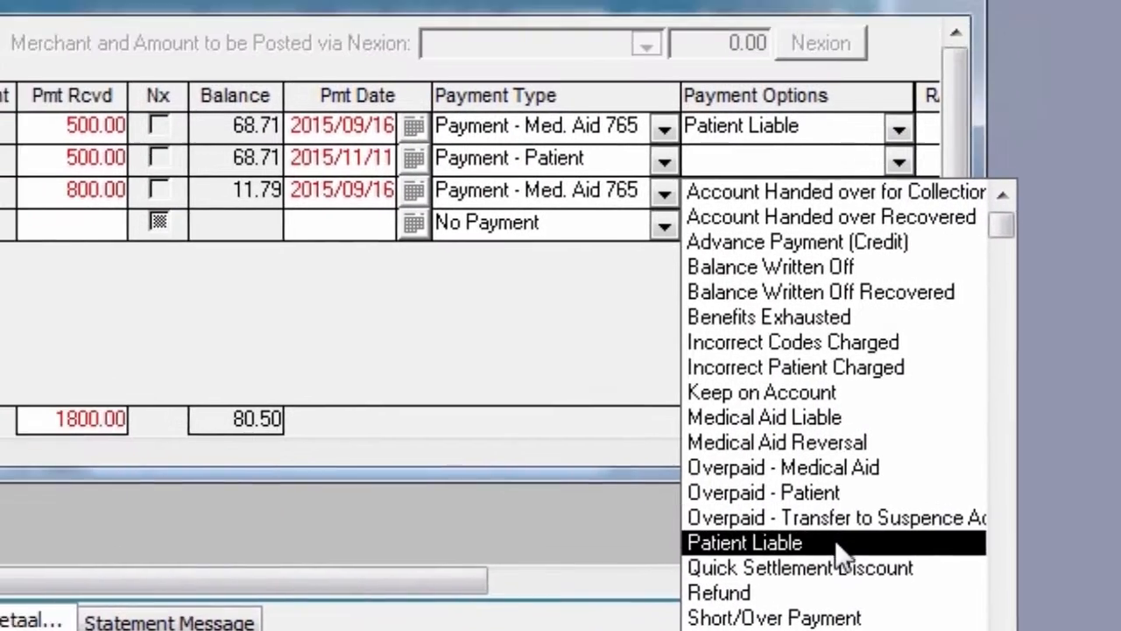
left_click(835, 539)
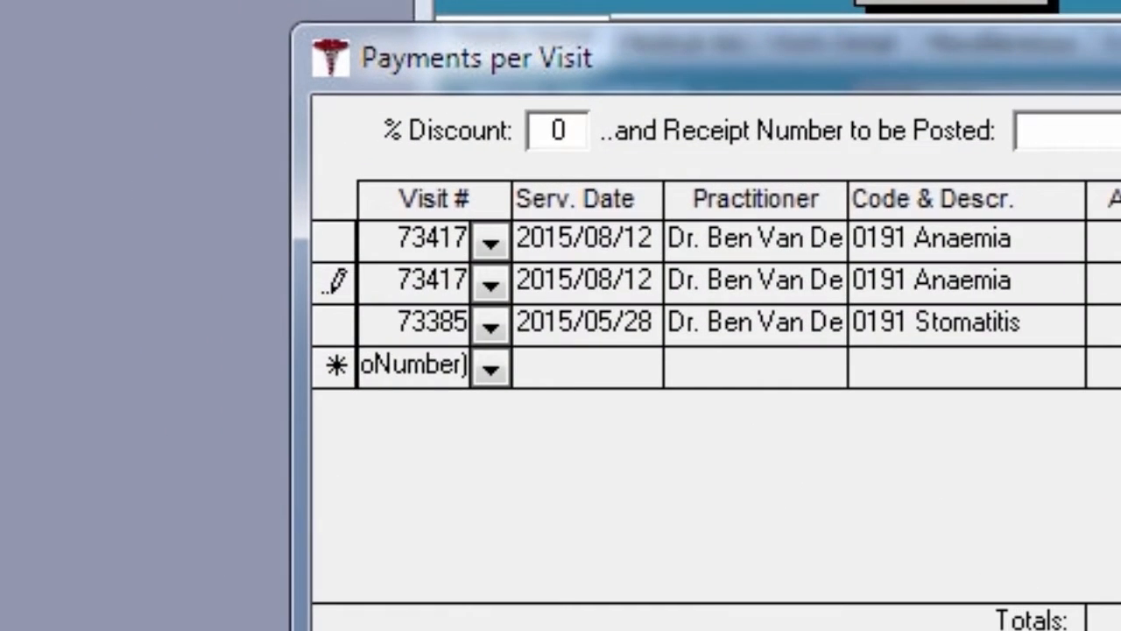
Add a payment line for the Stomatitis visit with 11.79 received and payment type Payment - Patient
left_click(491, 369)
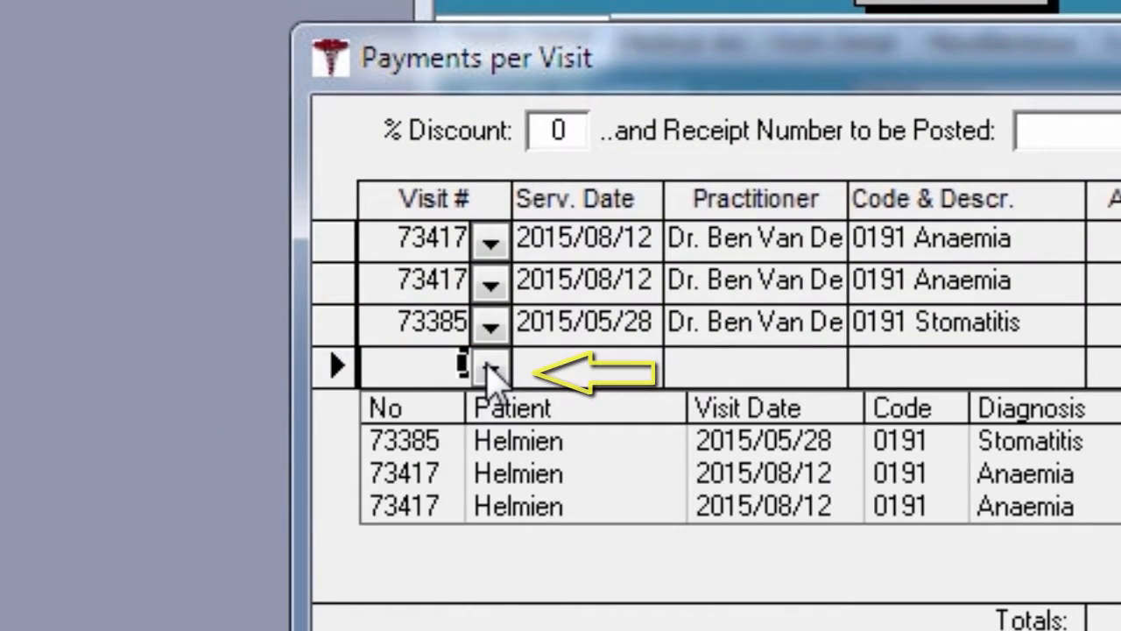
left_click(488, 452)
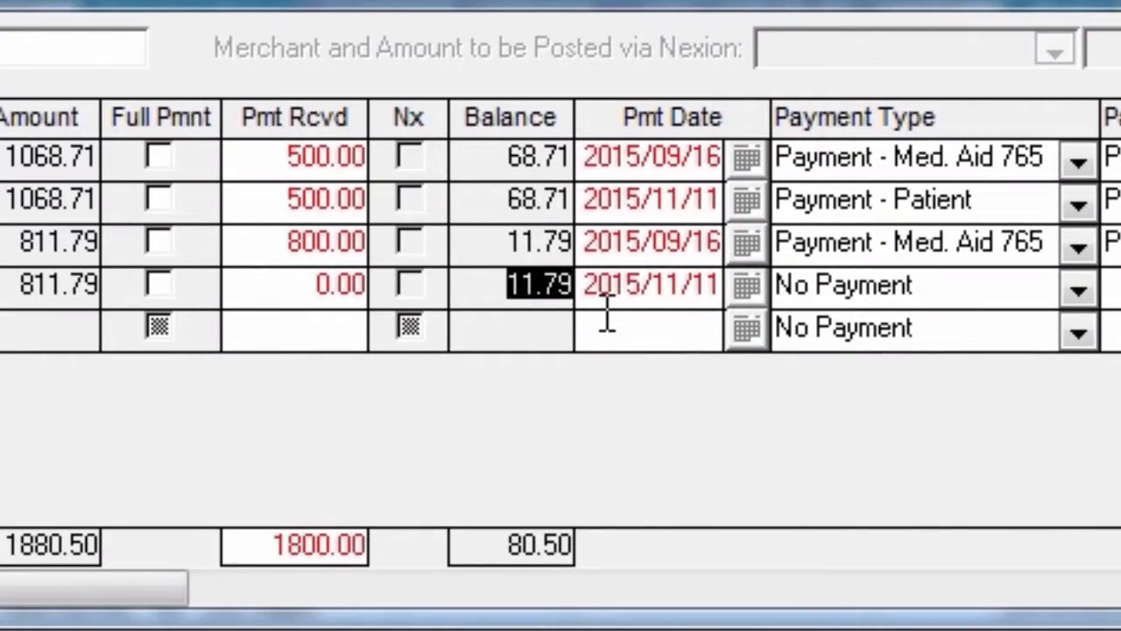
left_click(309, 291)
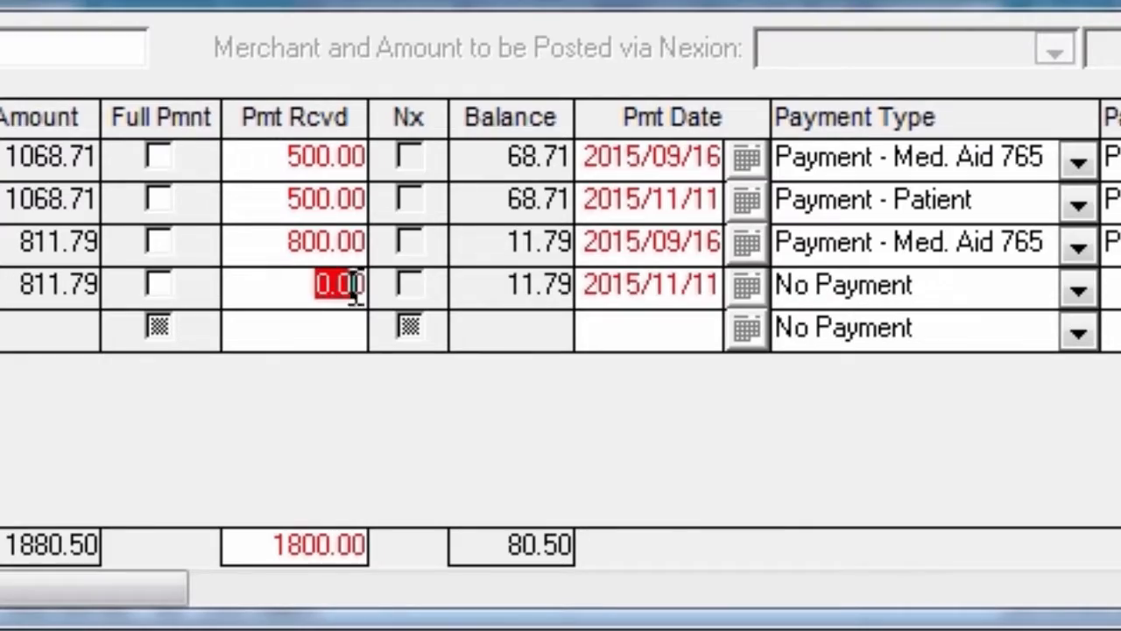
type("11.79")
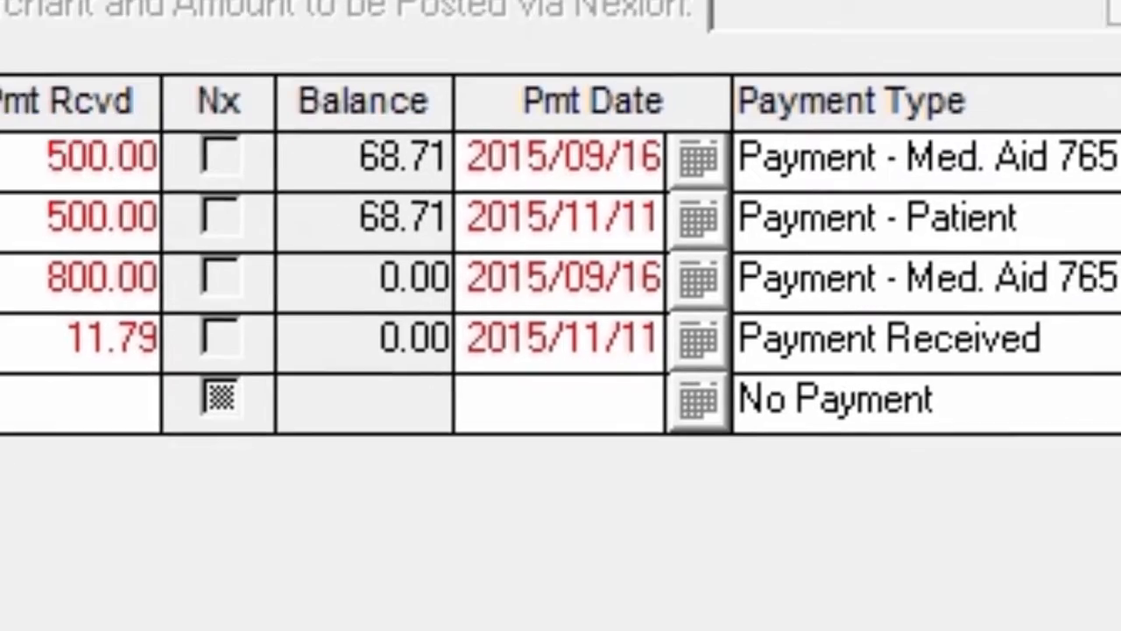
left_click(931, 241)
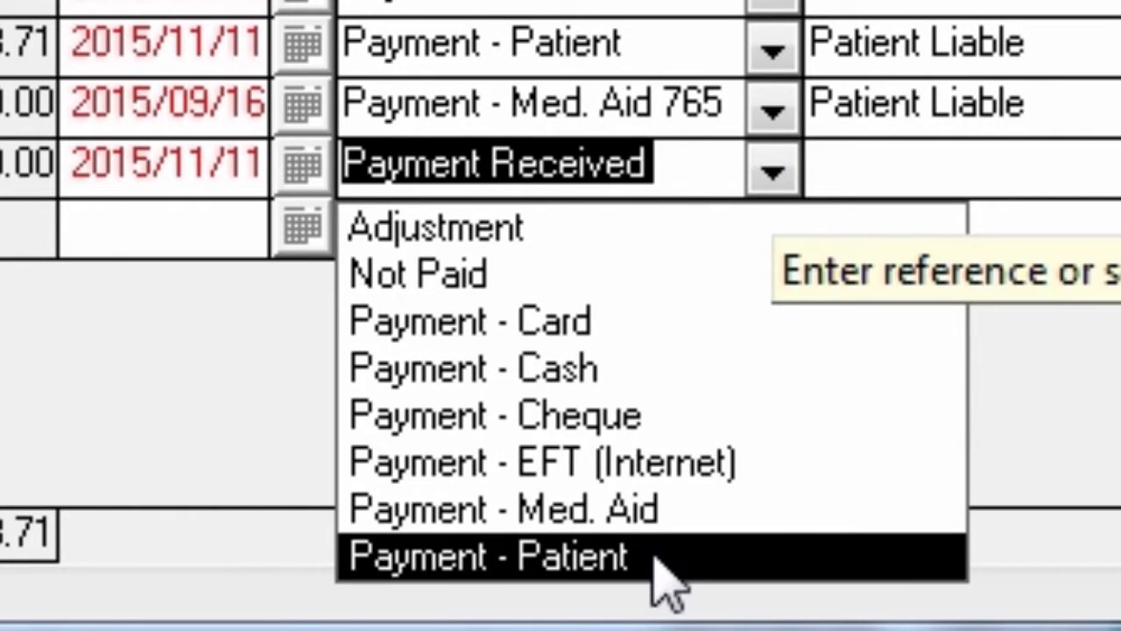
left_click(655, 557)
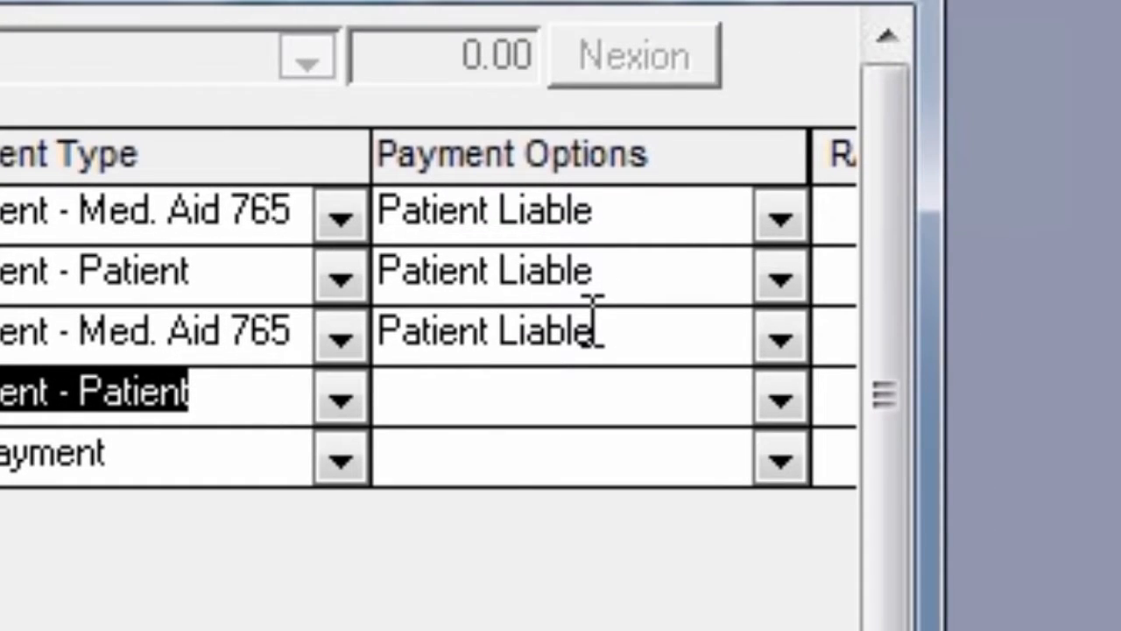
Clear the payment option on the Stomatitis medical aid payment line
left_click_drag(631, 321, 207, 307)
key("Delete")
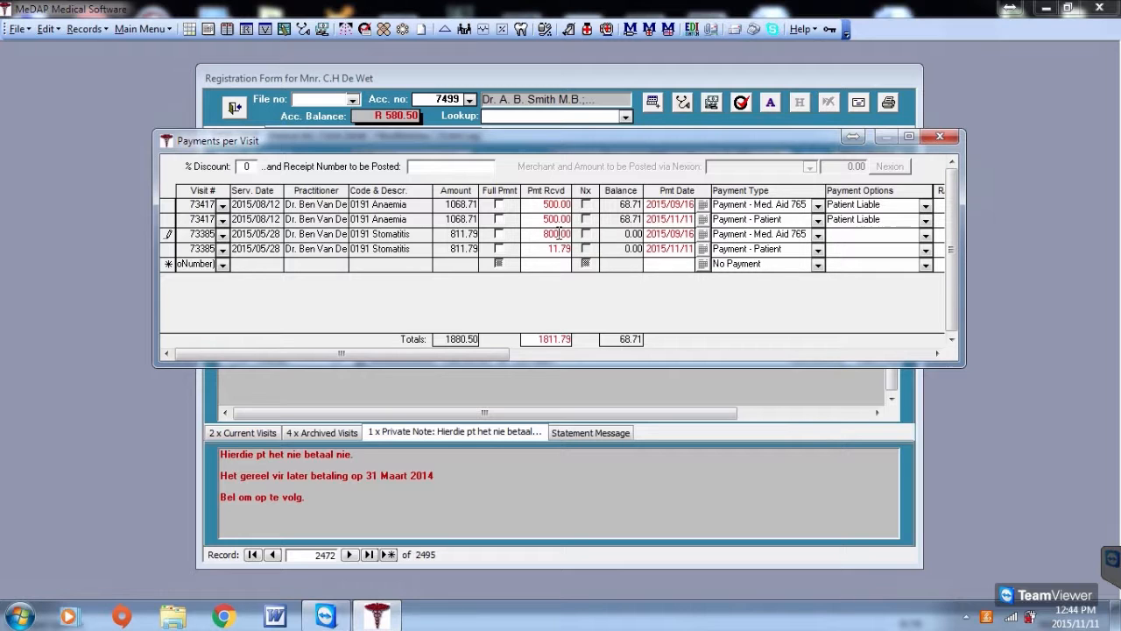
Reopen the payments window and add another line for Anaemia visit 73417 with payment type Payment - Patient
left_click(938, 140)
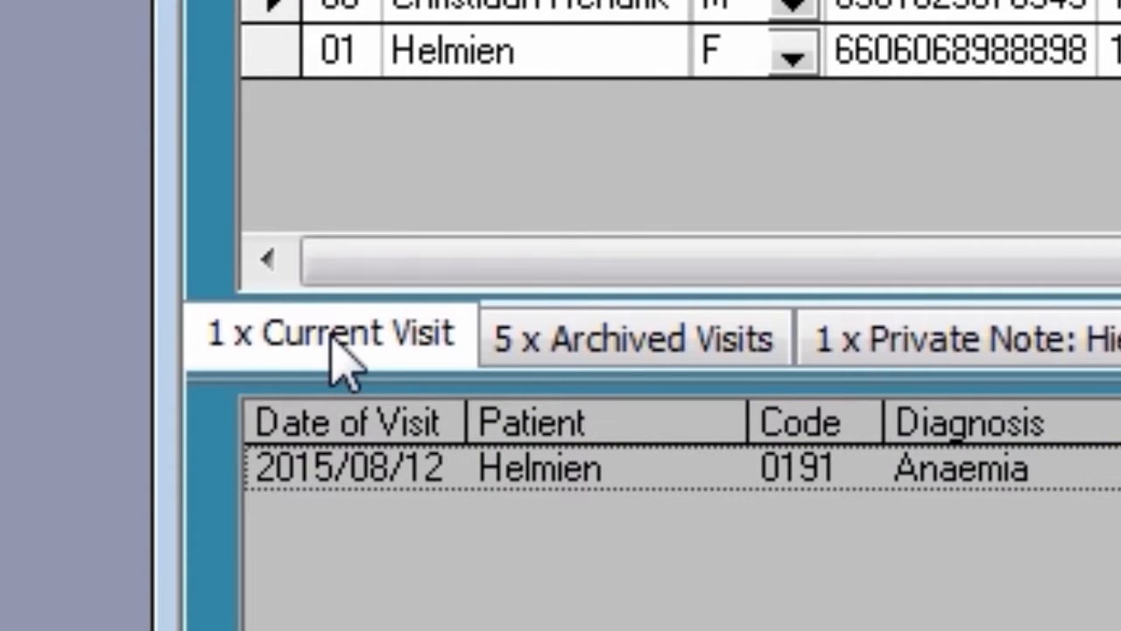
left_click(624, 360)
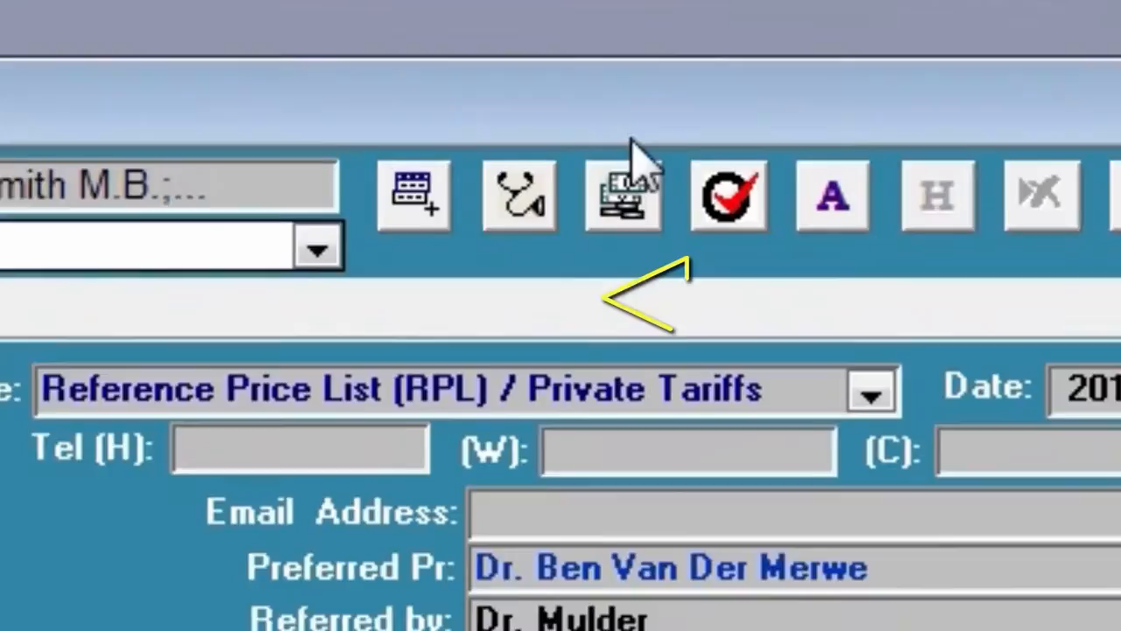
left_click(529, 332)
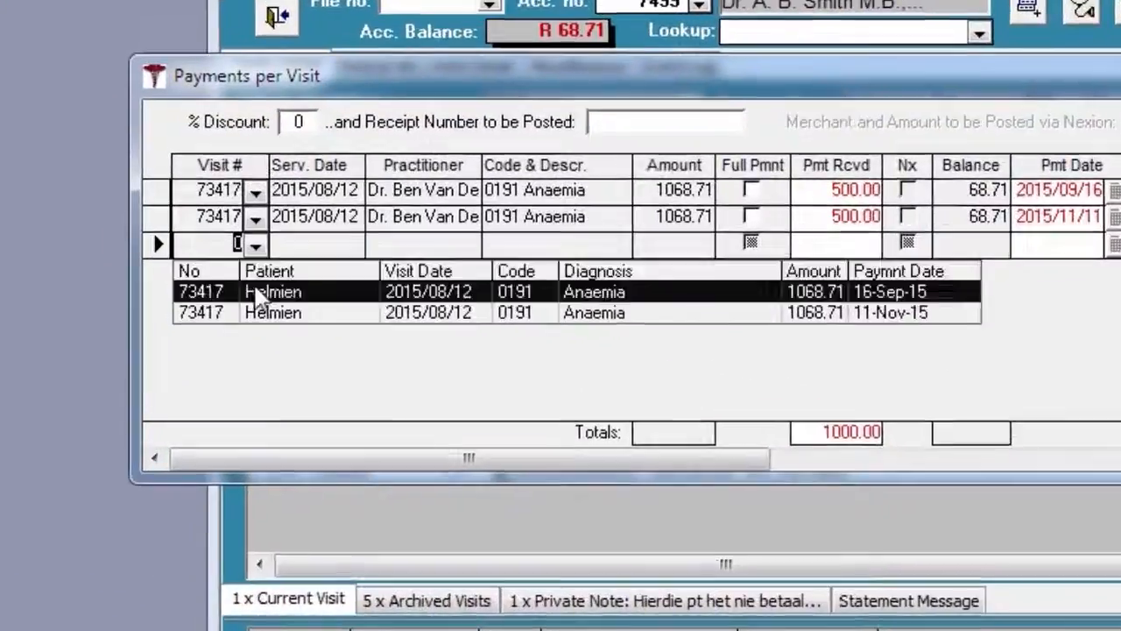
left_click(296, 331)
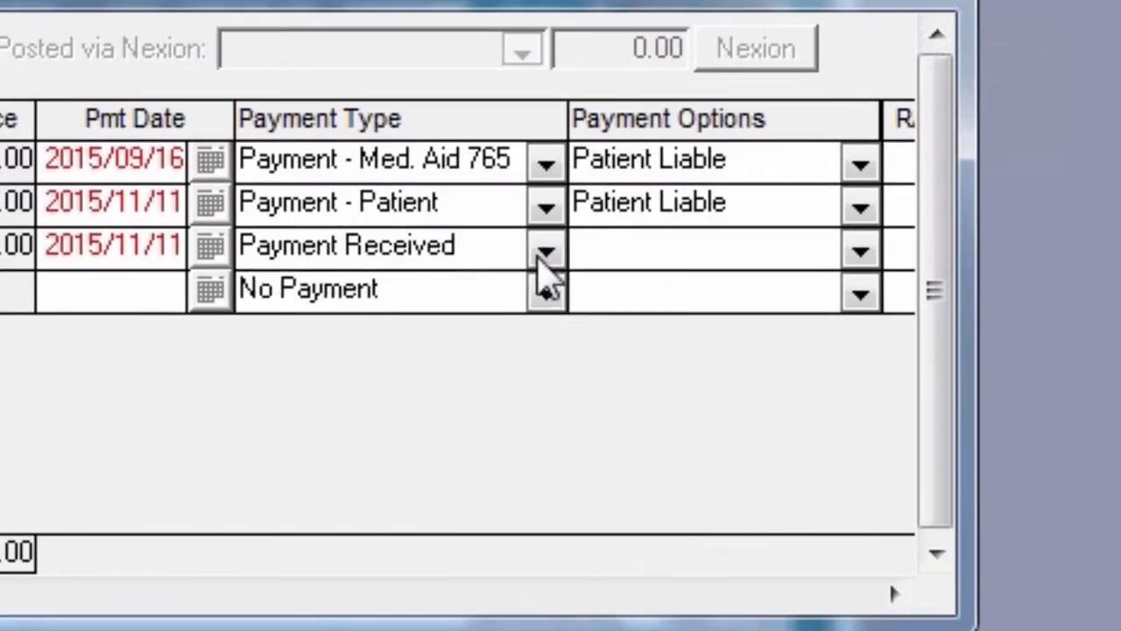
left_click(818, 238)
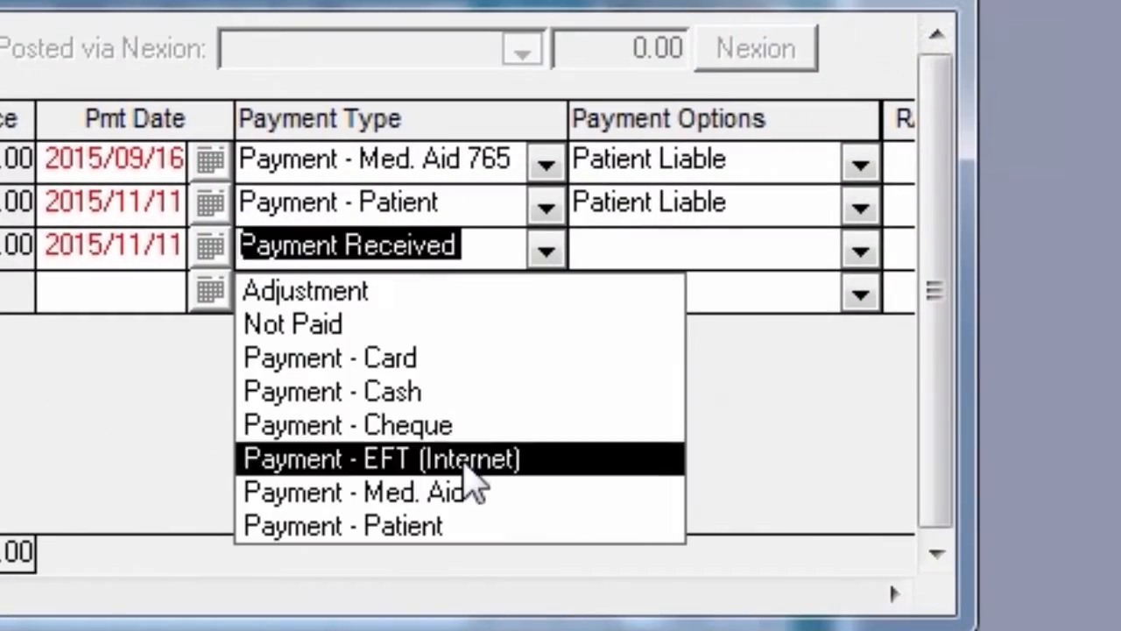
left_click(465, 526)
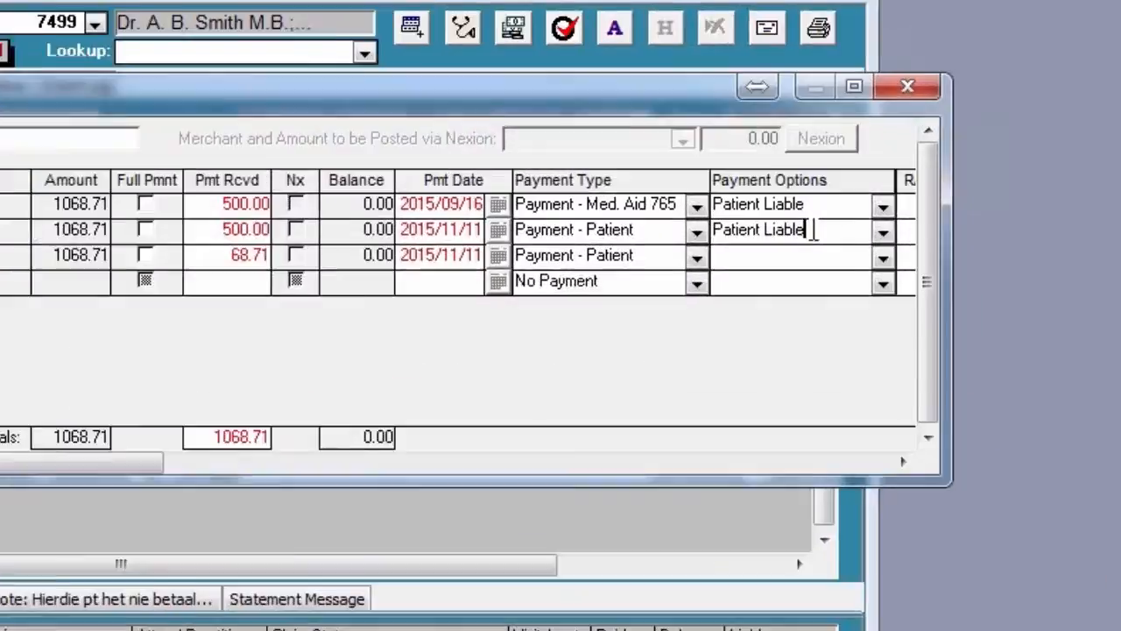
Clear the Patient Liable payment options on the two earlier Anaemia payment lines
left_click_drag(814, 229, 650, 230)
key("BackSpace")
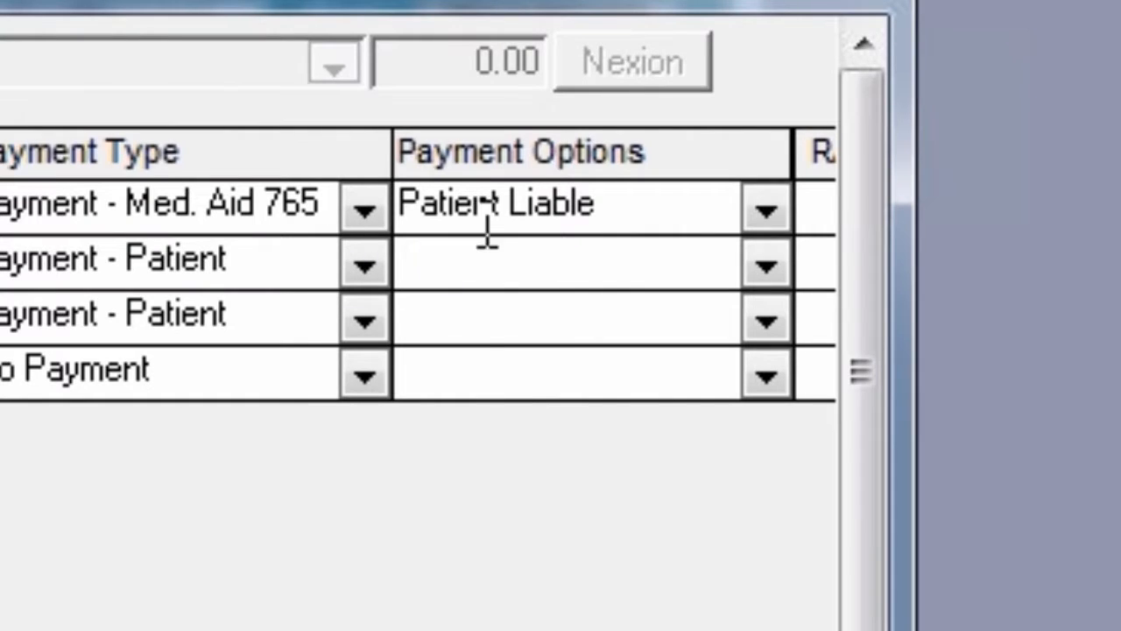
left_click_drag(599, 203, 295, 235)
key("BackSpace")
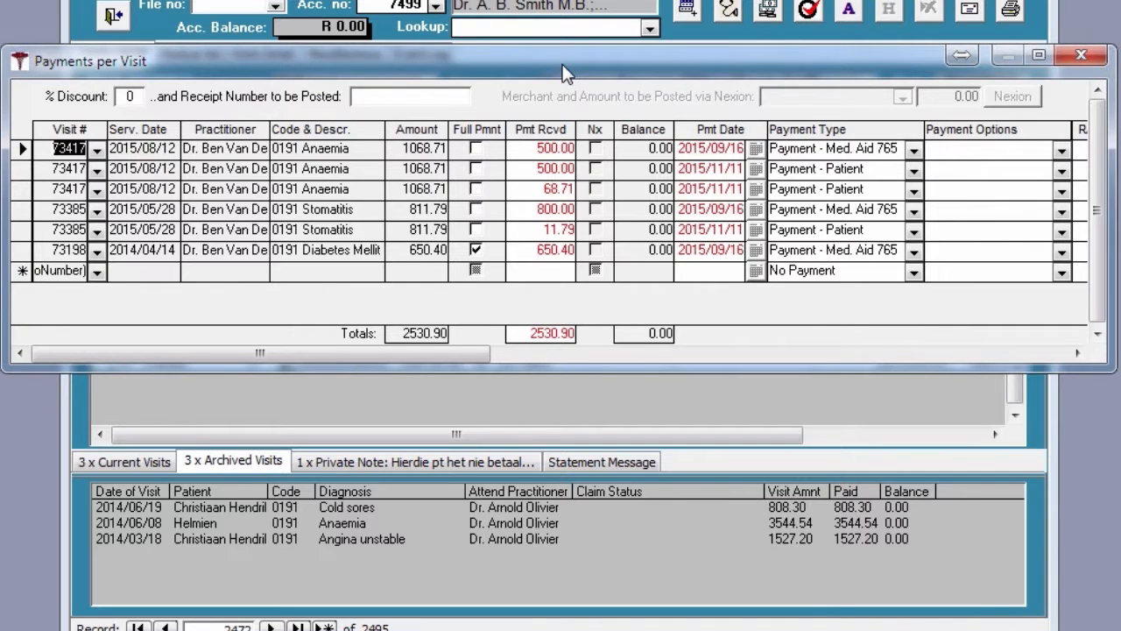
Remove the full payment from the Diabetes Mellitus visit line, confirming the removal
left_click(475, 249)
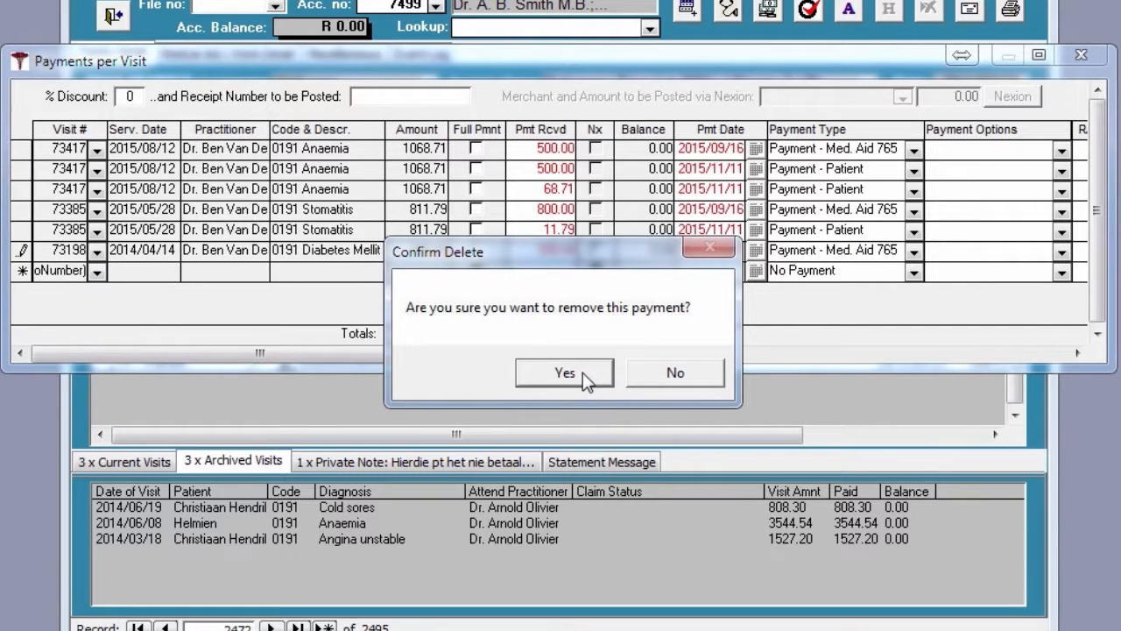
left_click(583, 373)
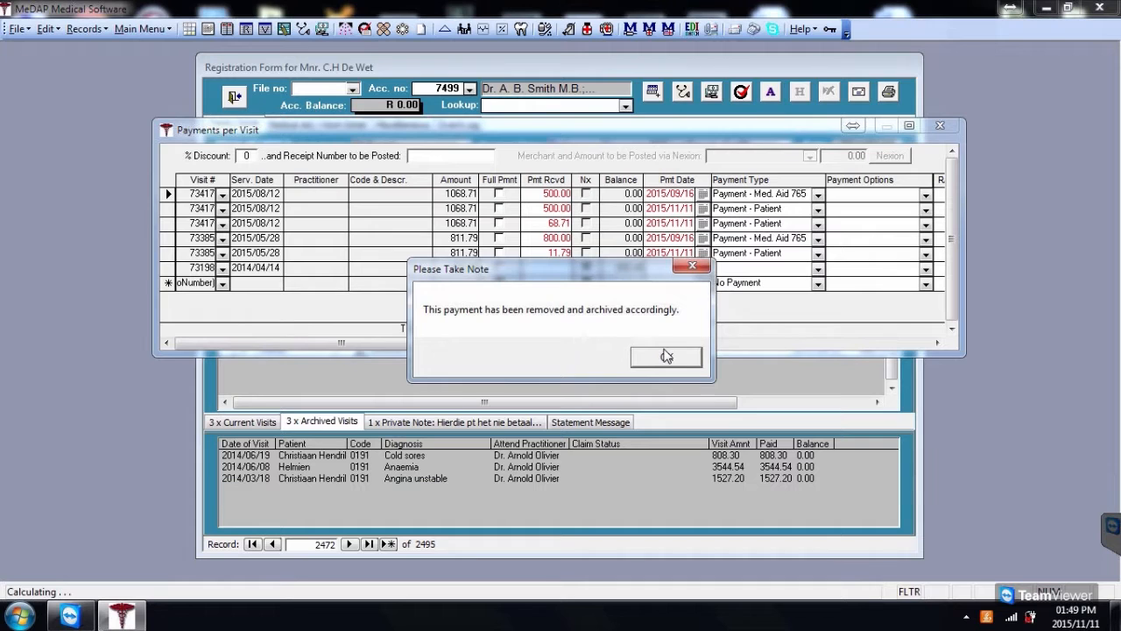
left_click(664, 352)
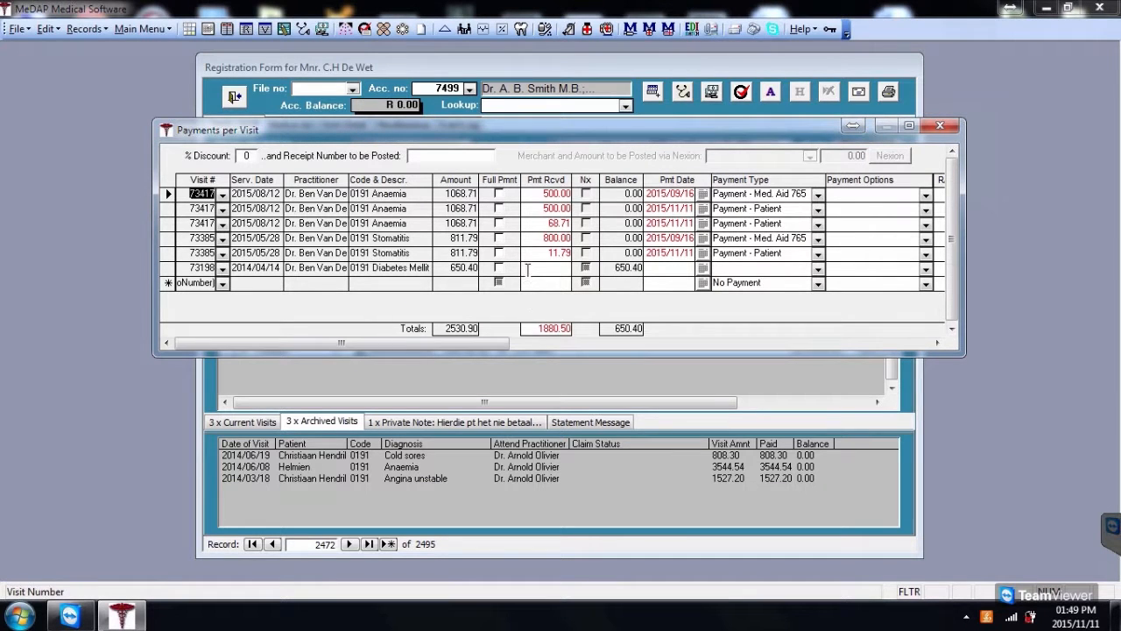
Delete the Stomatitis patient payment line of 11.79, confirming the deletion
left_click(166, 254)
key("Delete")
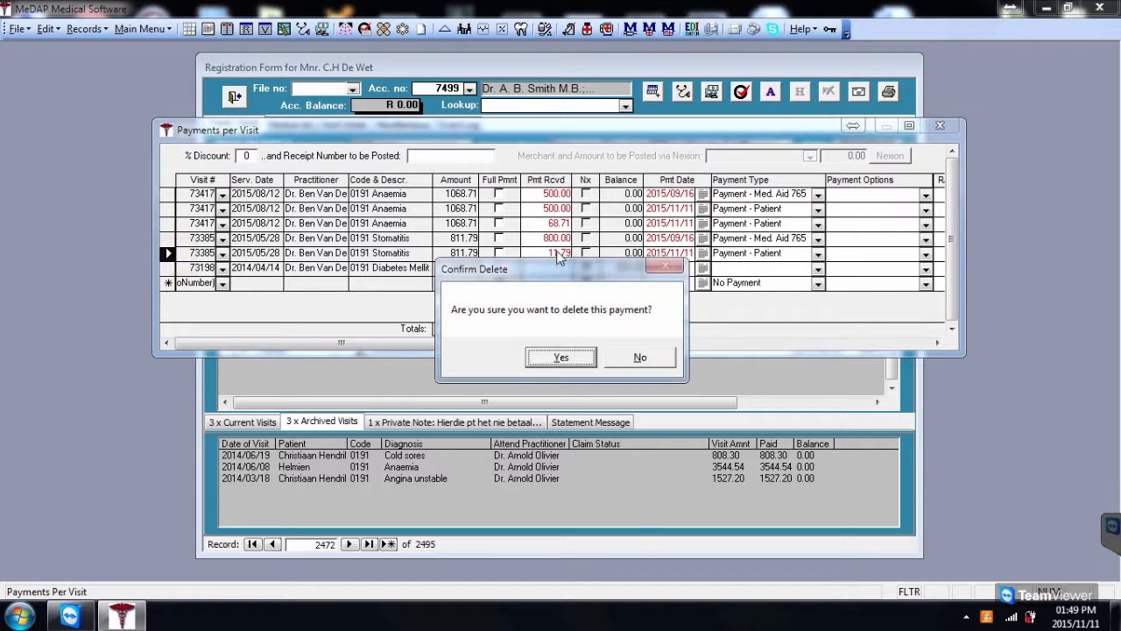
left_click(561, 356)
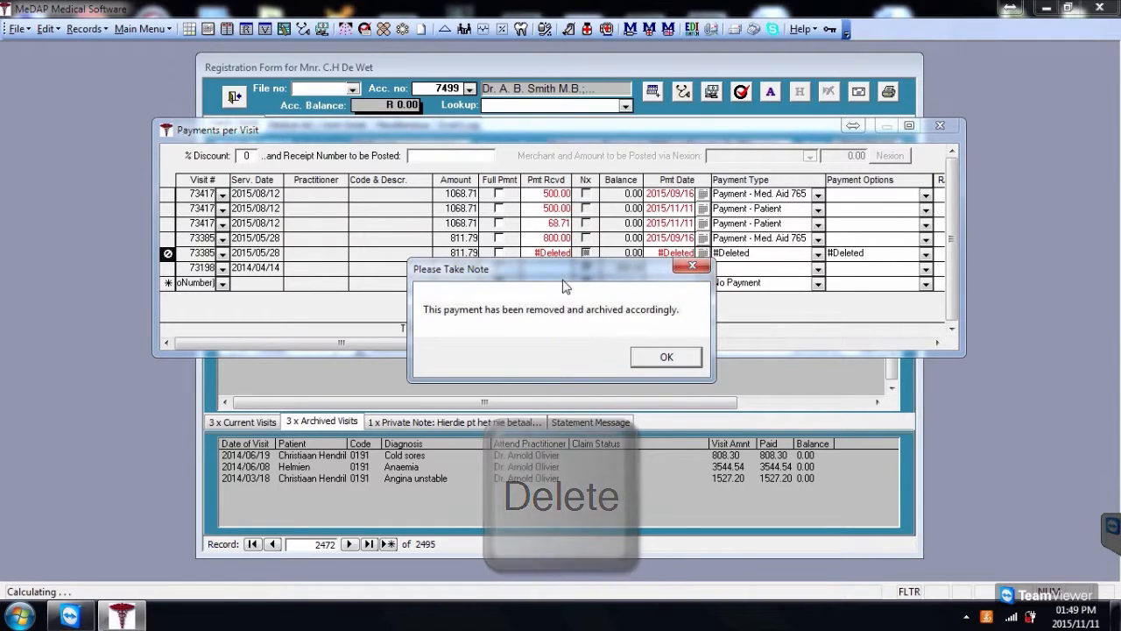
left_click(681, 362)
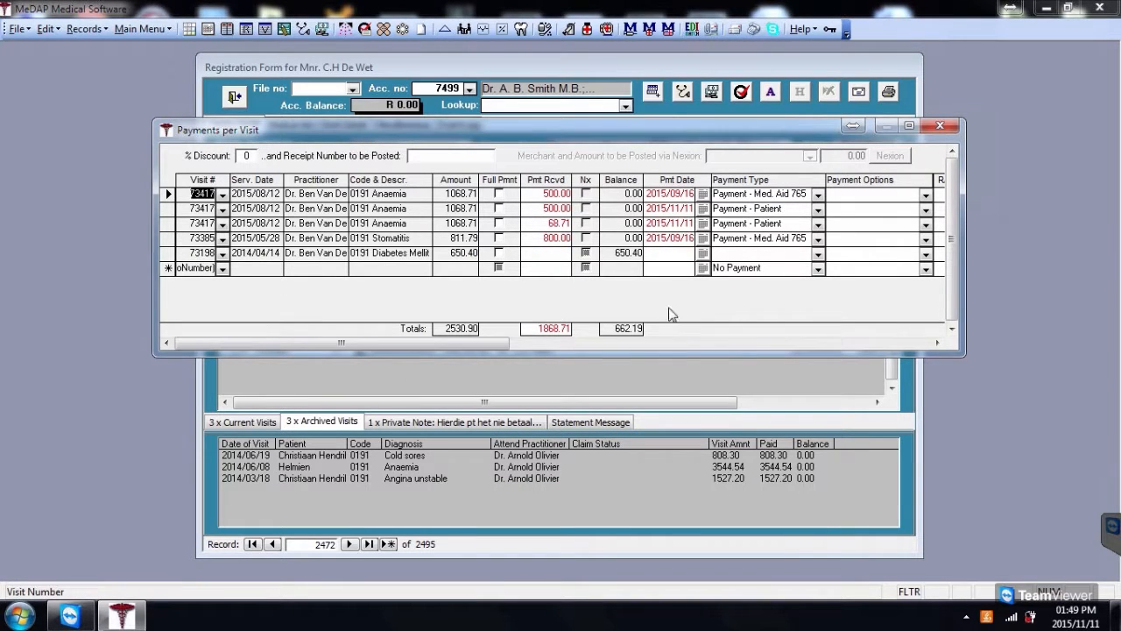